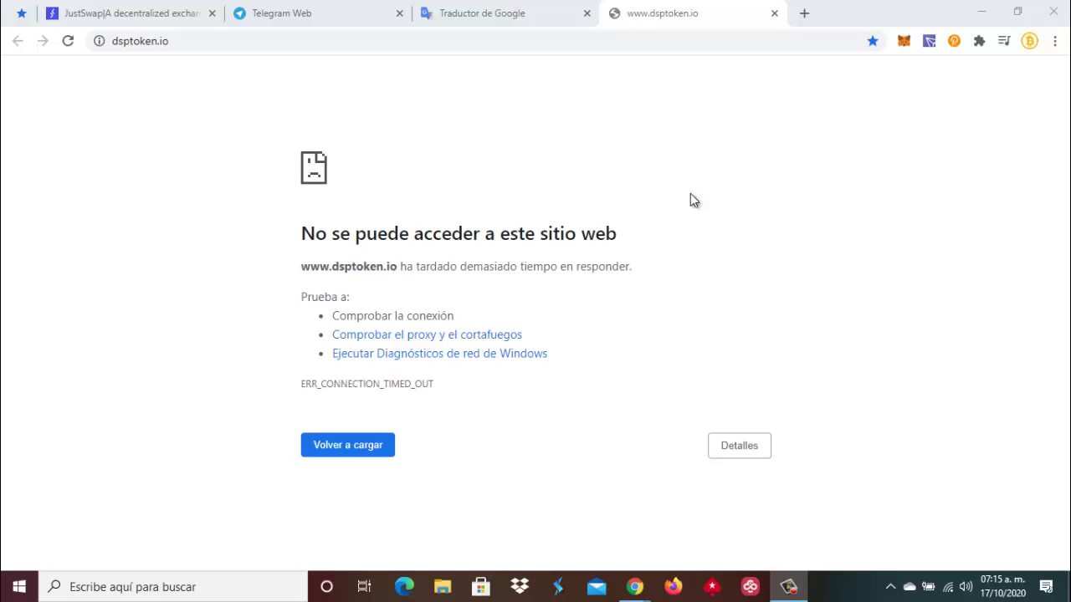
# Reload the dsptoken.io page and read the admin's messages about the site outage in the DeFi Staking Platform Chat on Telegram.
pyautogui.press('F5')
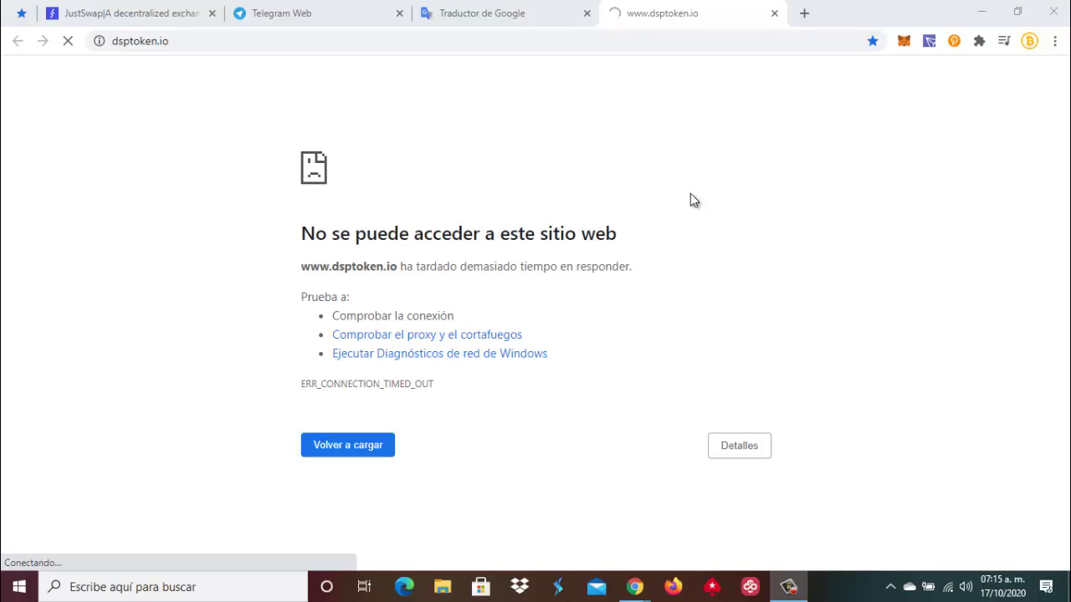
pyautogui.click(306, 12)
pyautogui.scroll(-5, 872, 346)
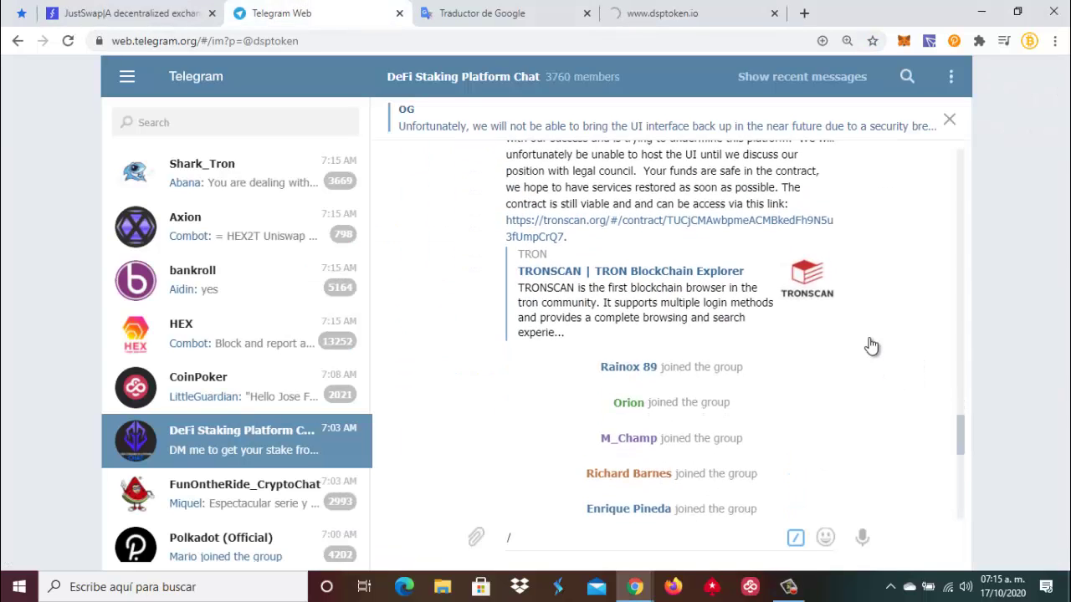
pyautogui.scroll(-5, 871, 346)
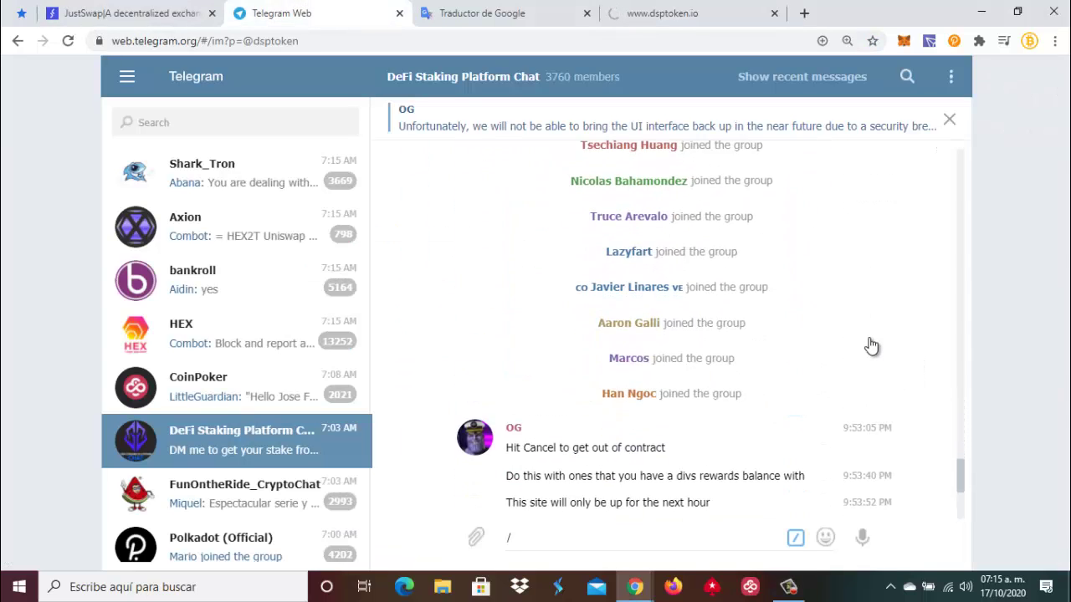
pyautogui.scroll(-8, 872, 346)
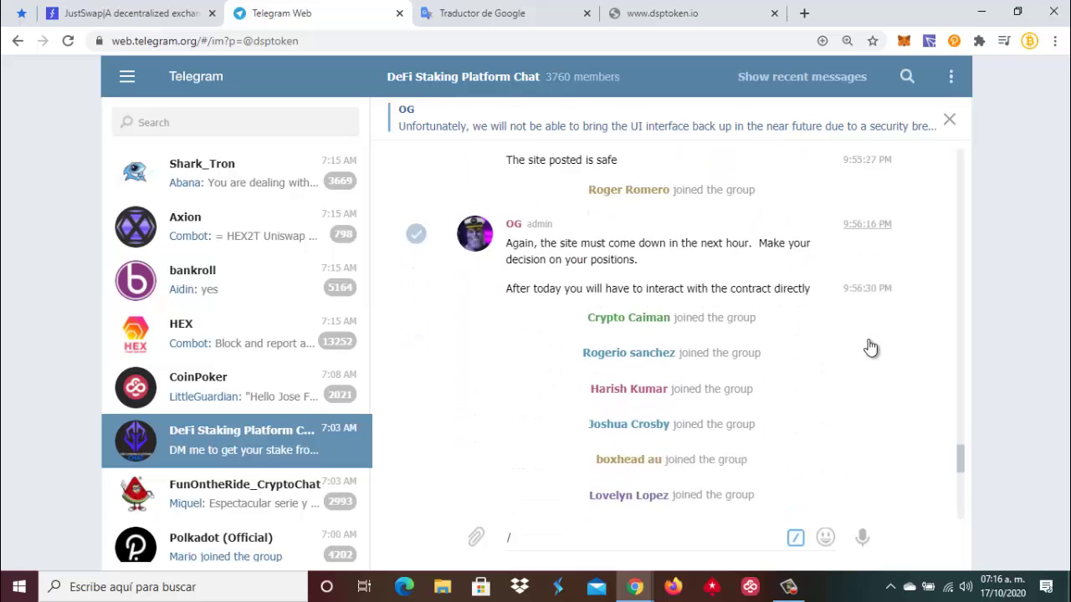
pyautogui.scroll(-8, 870, 348)
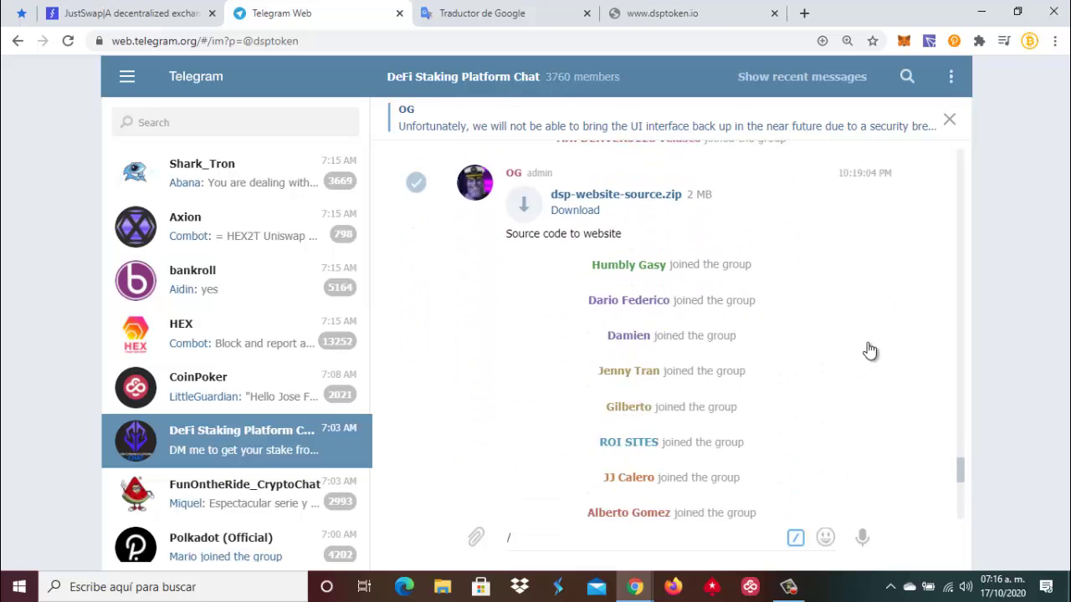
pyautogui.scroll(10, 870, 350)
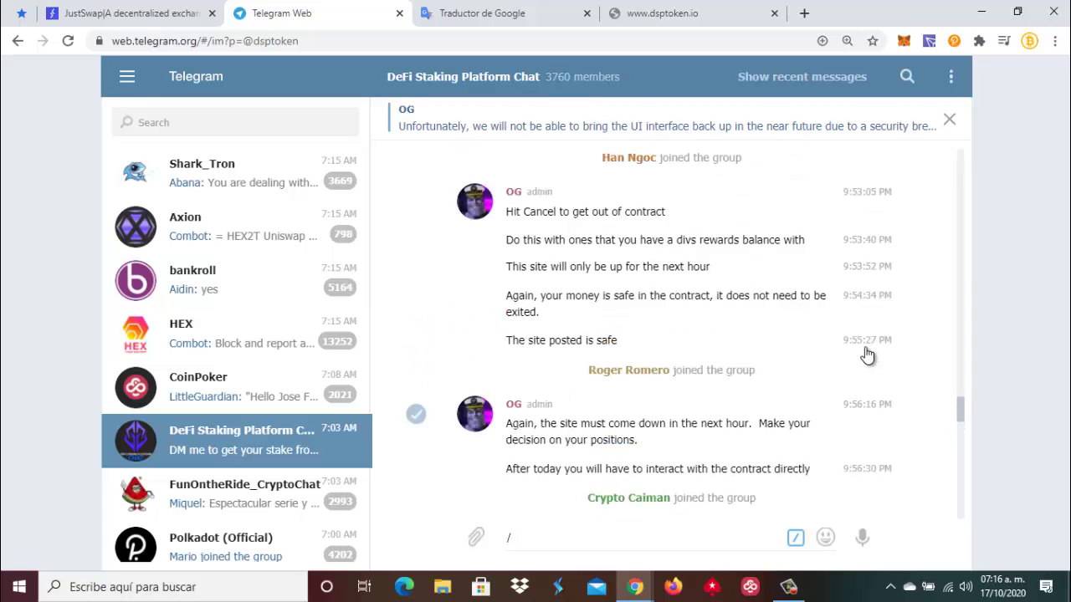
pyautogui.scroll(6, 867, 356)
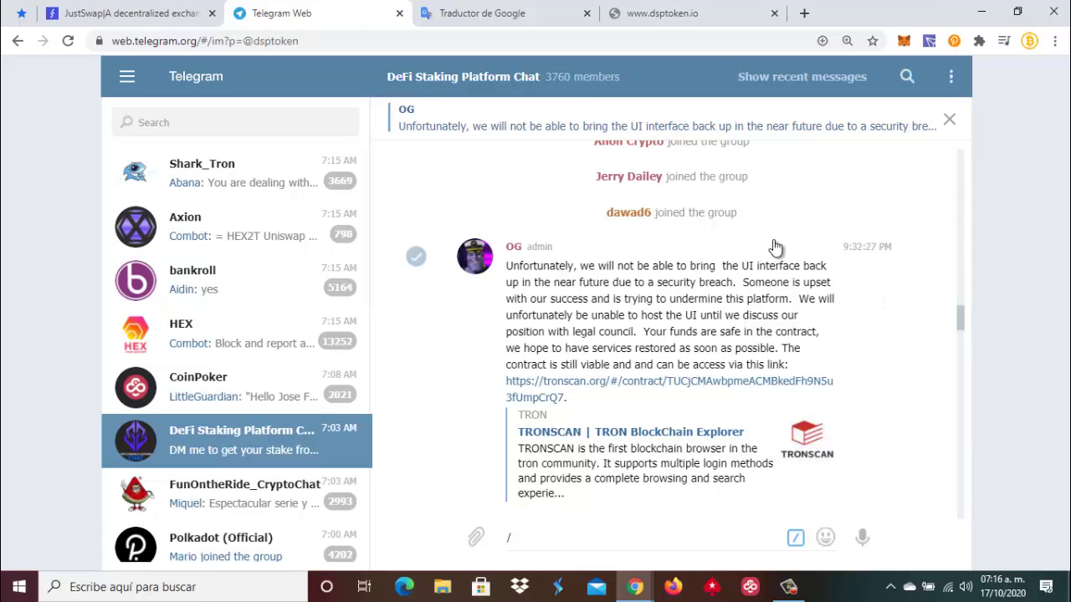
# Check the announcement's Spanish translation in Google Translate and open the TRONSCAN contract link from the Telegram message.
pyautogui.click(488, 13)
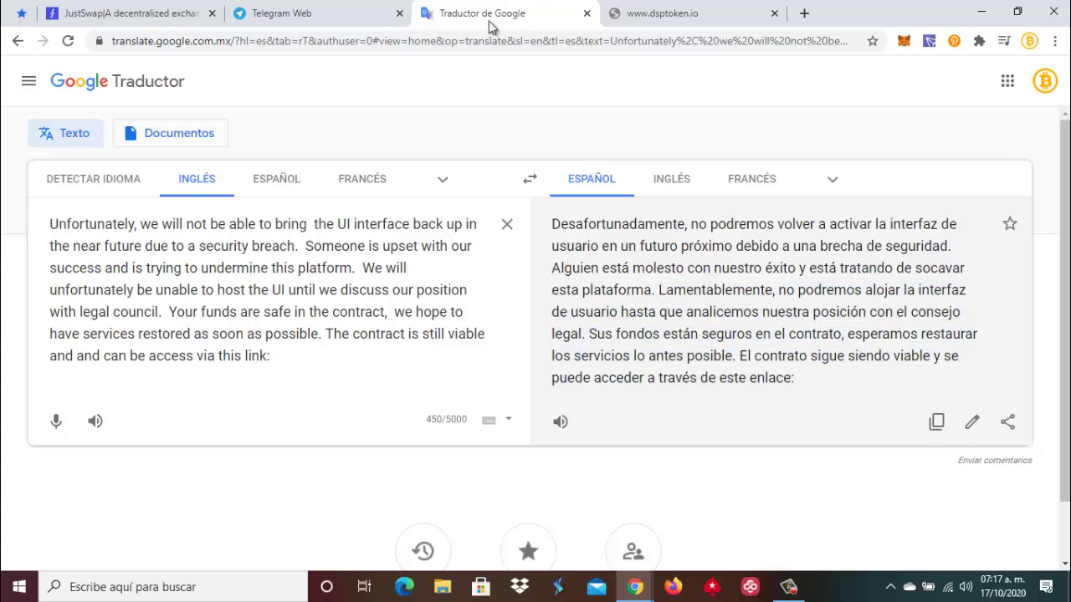
pyautogui.click(284, 13)
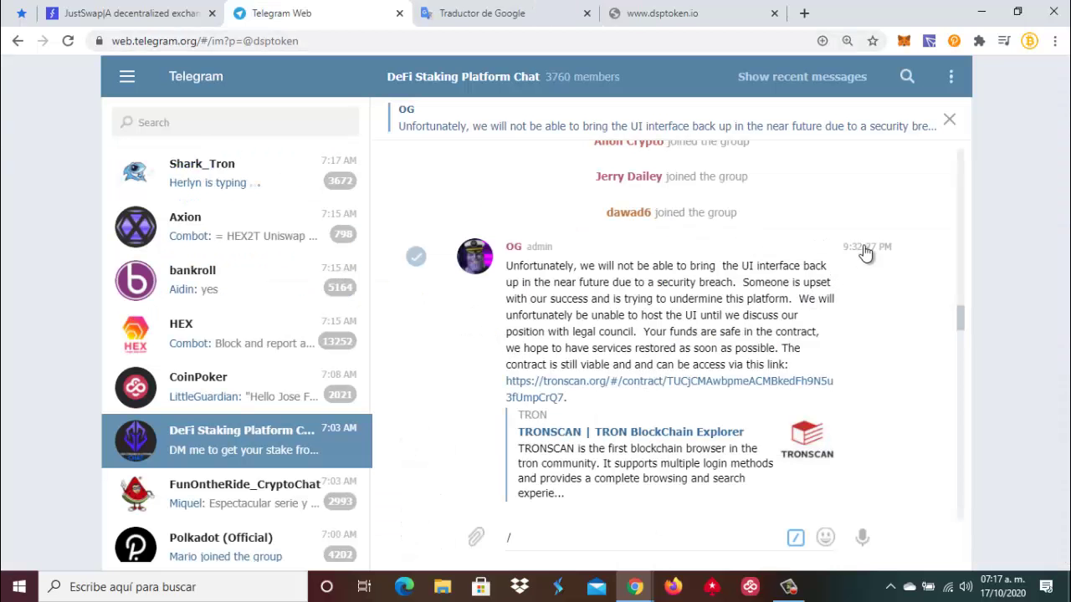
pyautogui.click(770, 389)
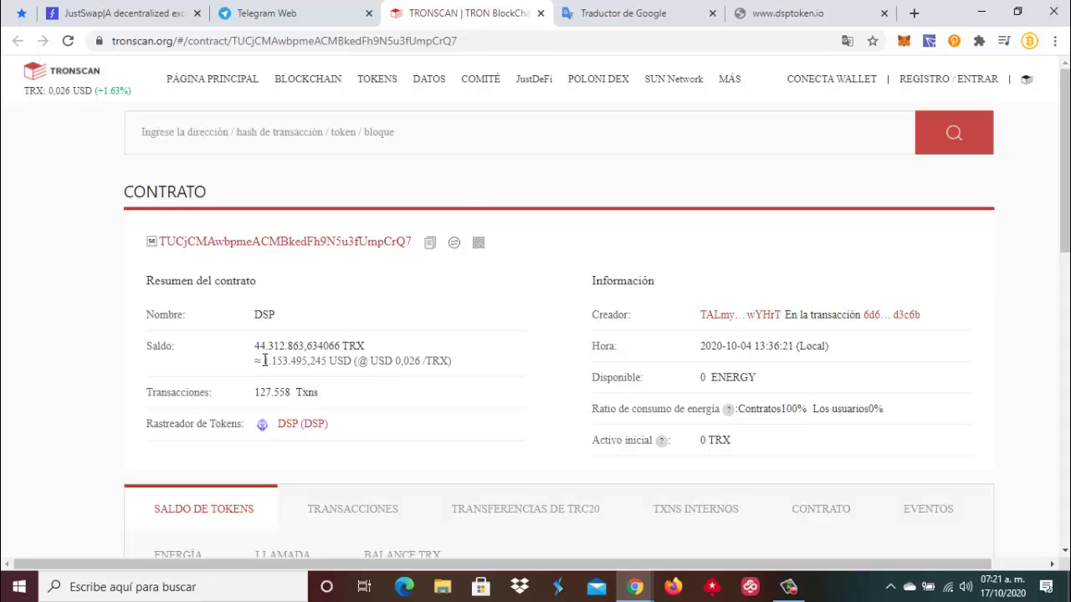
# Check the DSP to TRX exchange rate on JustSwap by entering an amount of 1 DSP.
pyautogui.hotkey('ctrl', '1')
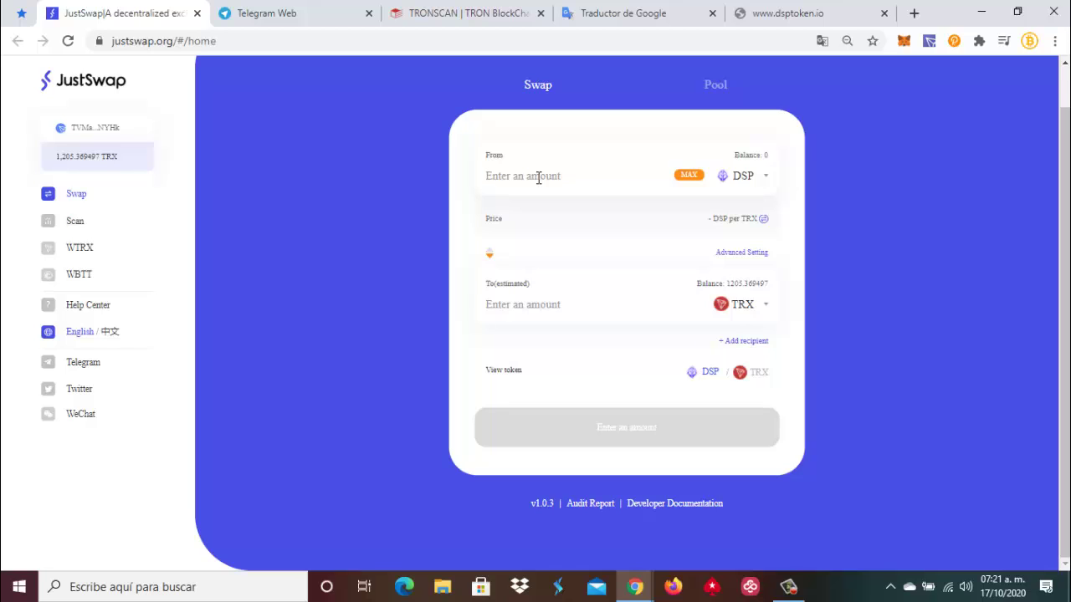
pyautogui.click(537, 178)
pyautogui.write('1')
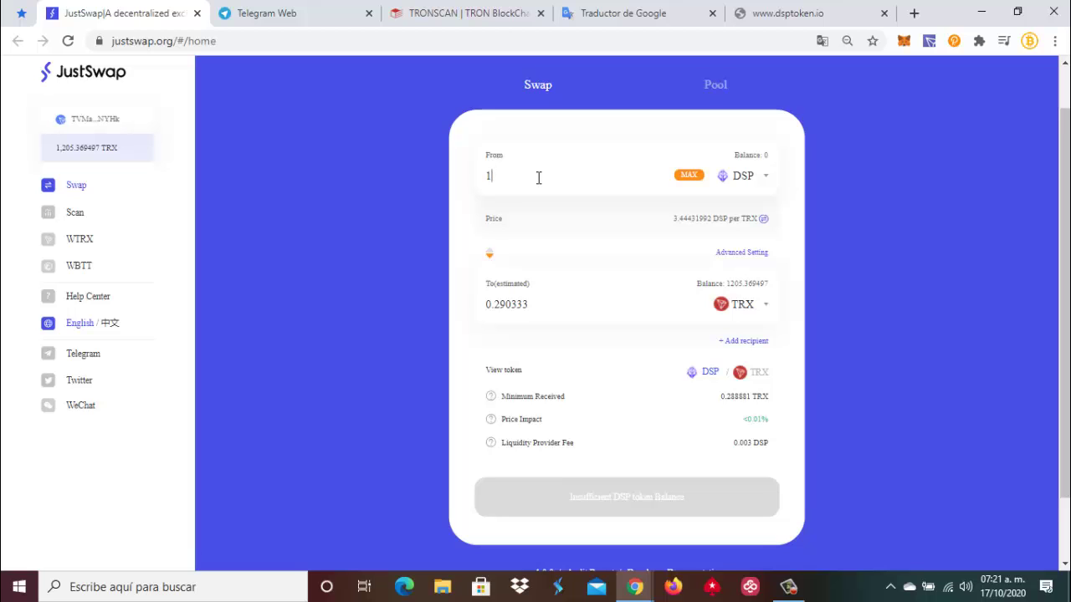
# Return to the DSP contract on TRONSCAN and display its read functions (Leer contrato).
pyautogui.click(461, 12)
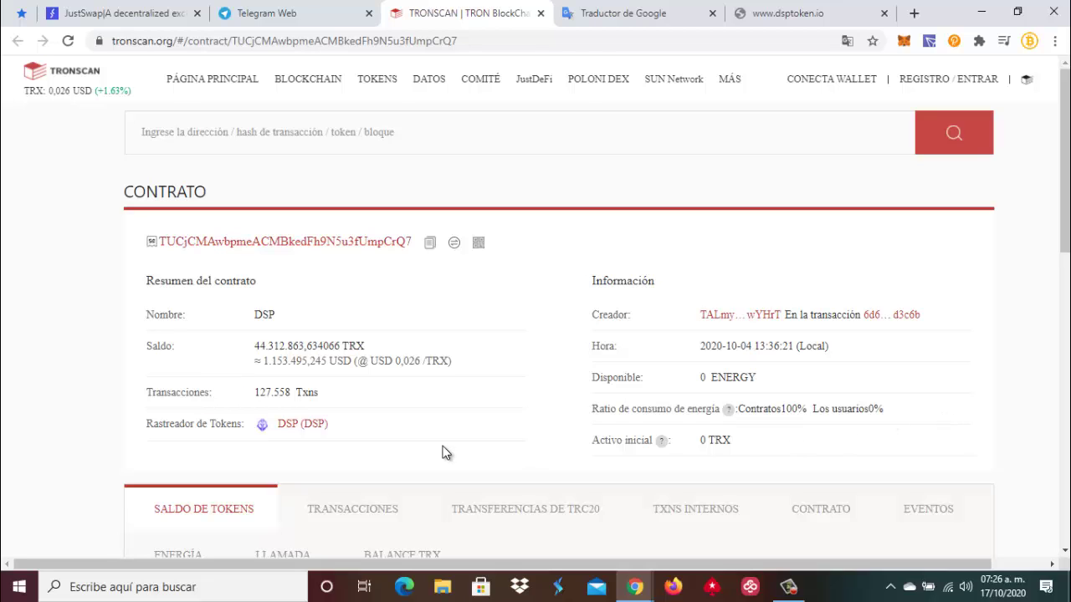
pyautogui.scroll(-1, 446, 453)
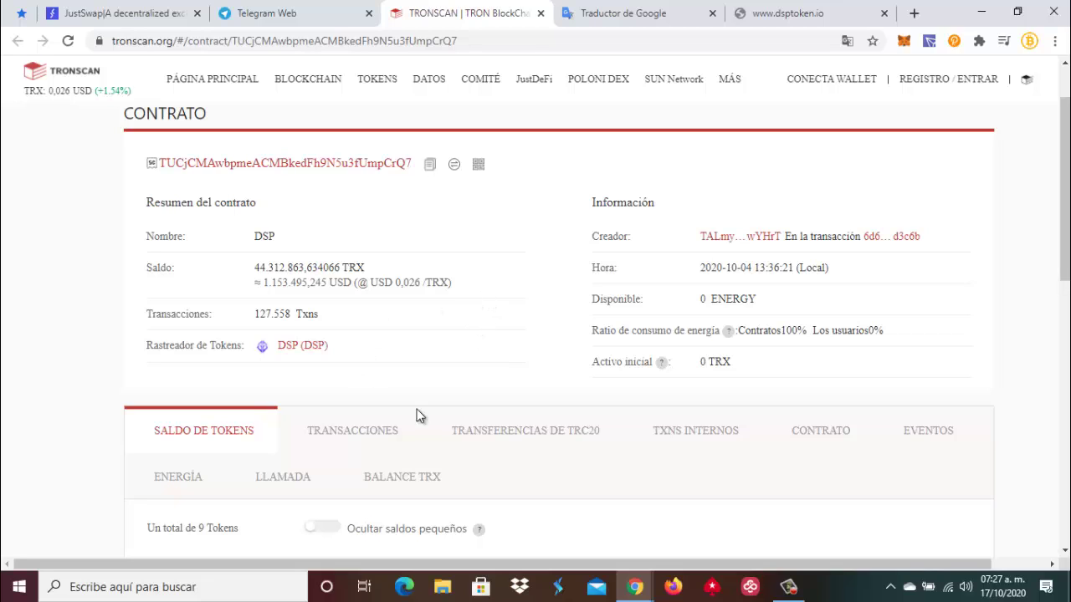
pyautogui.click(822, 436)
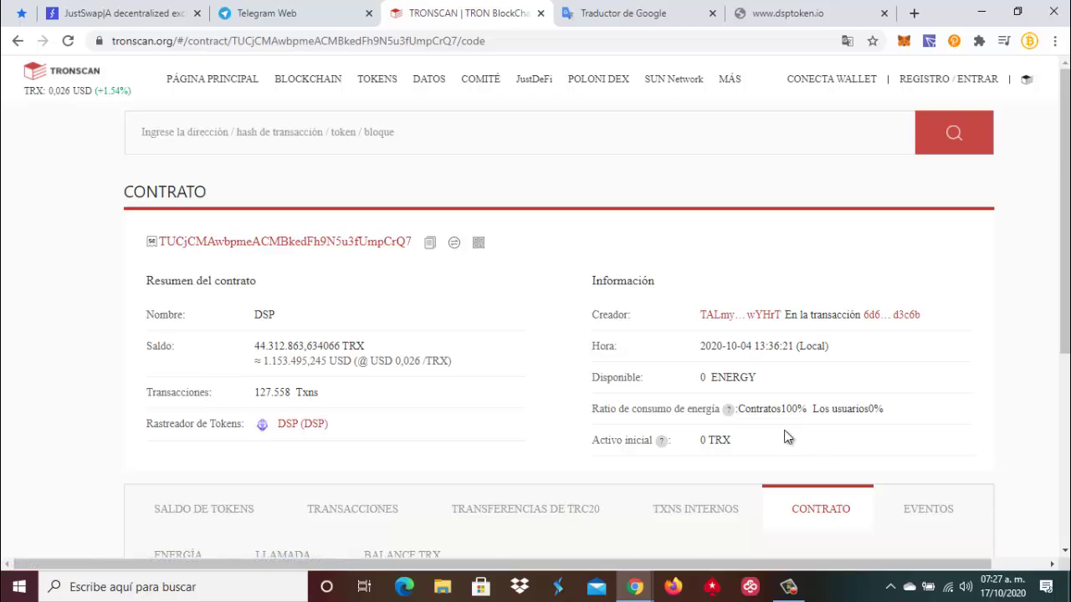
pyautogui.scroll(-3, 573, 381)
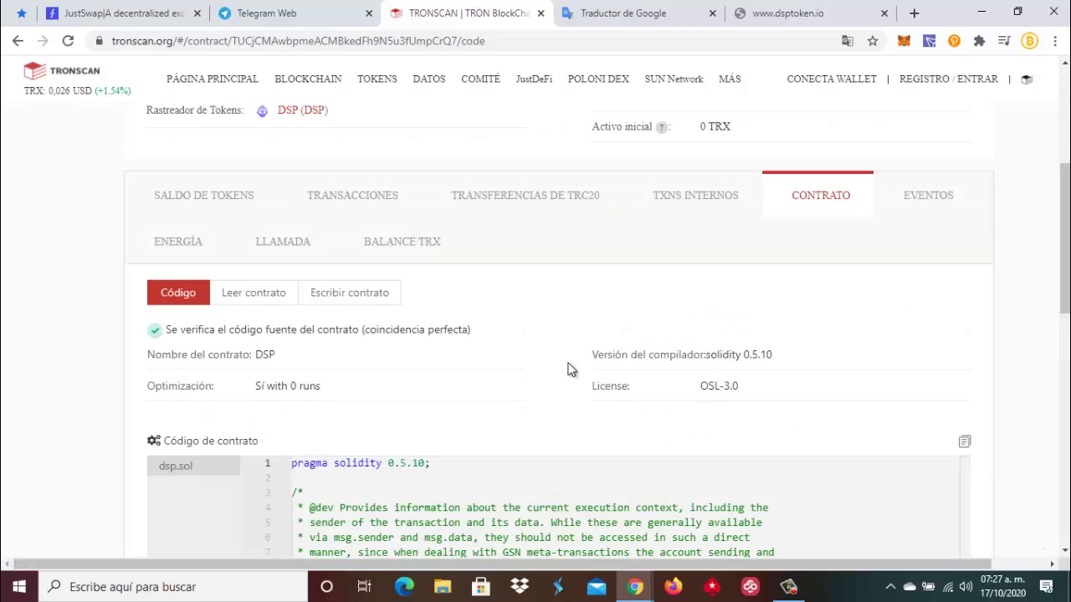
pyautogui.click(256, 294)
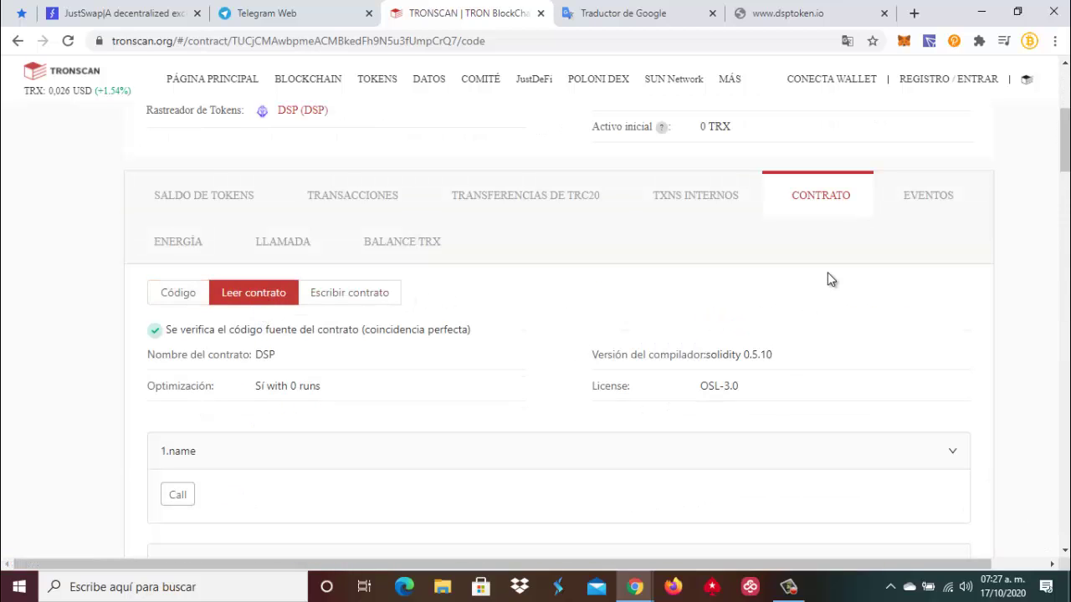
# Copy the wallet address of the BTCmex account from the TRON wallet extension.
pyautogui.click(931, 44)
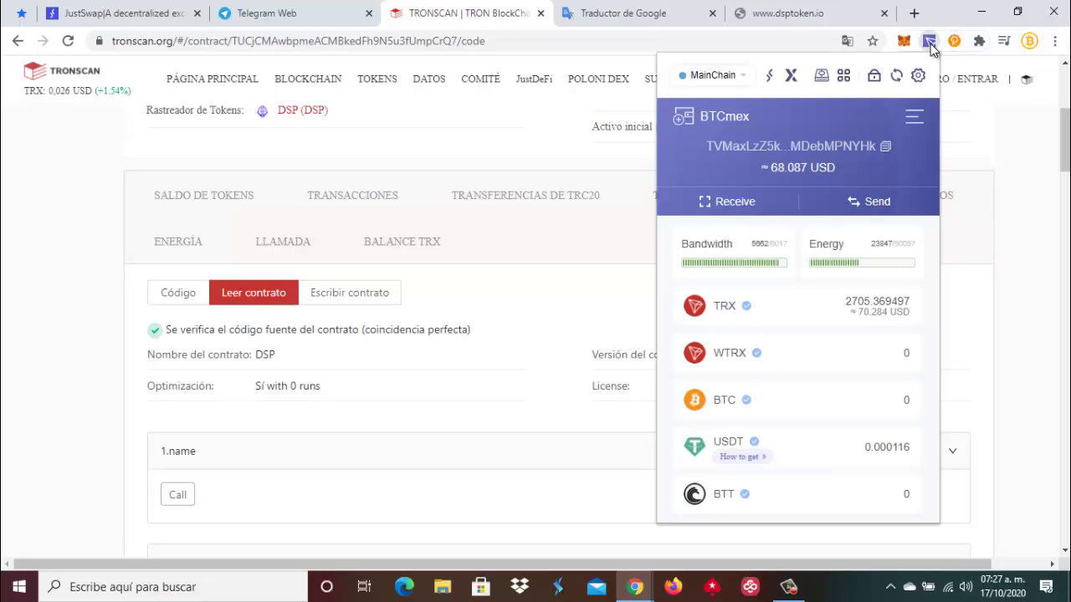
pyautogui.click(885, 148)
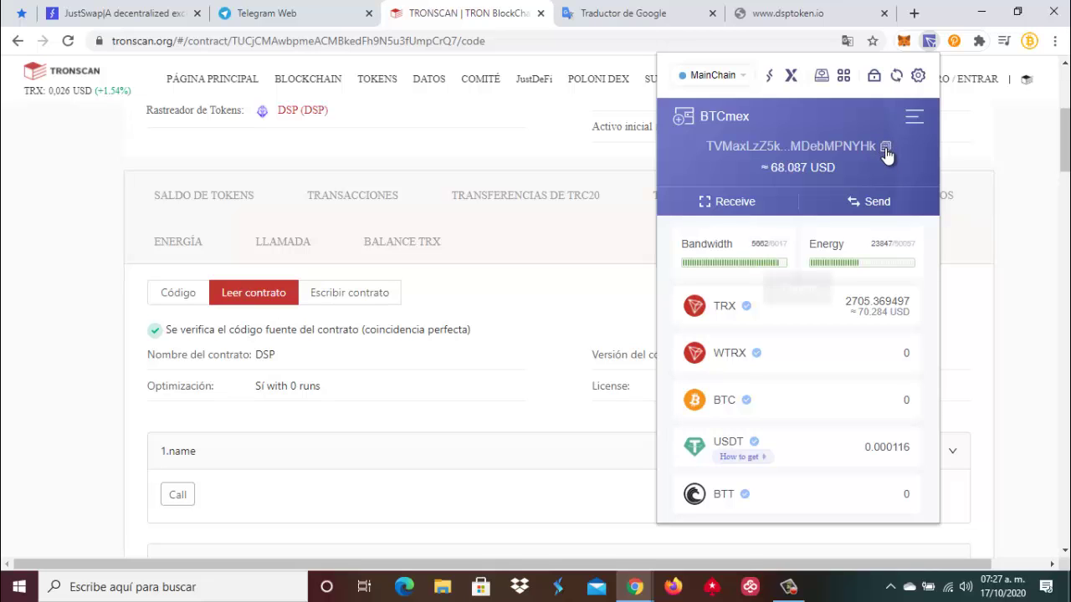
pyautogui.click(574, 339)
# Paste the copied wallet address as the staker address of the stakeCount function and call it.
pyautogui.scroll(-2, 575, 339)
pyautogui.scroll(-1, 574, 342)
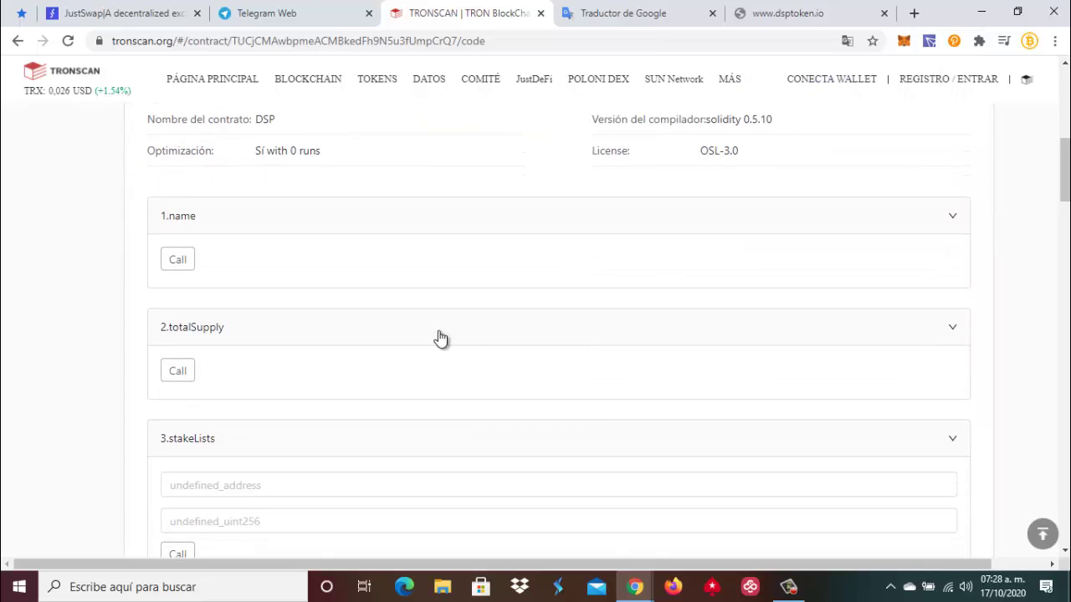
pyautogui.scroll(-1, 282, 318)
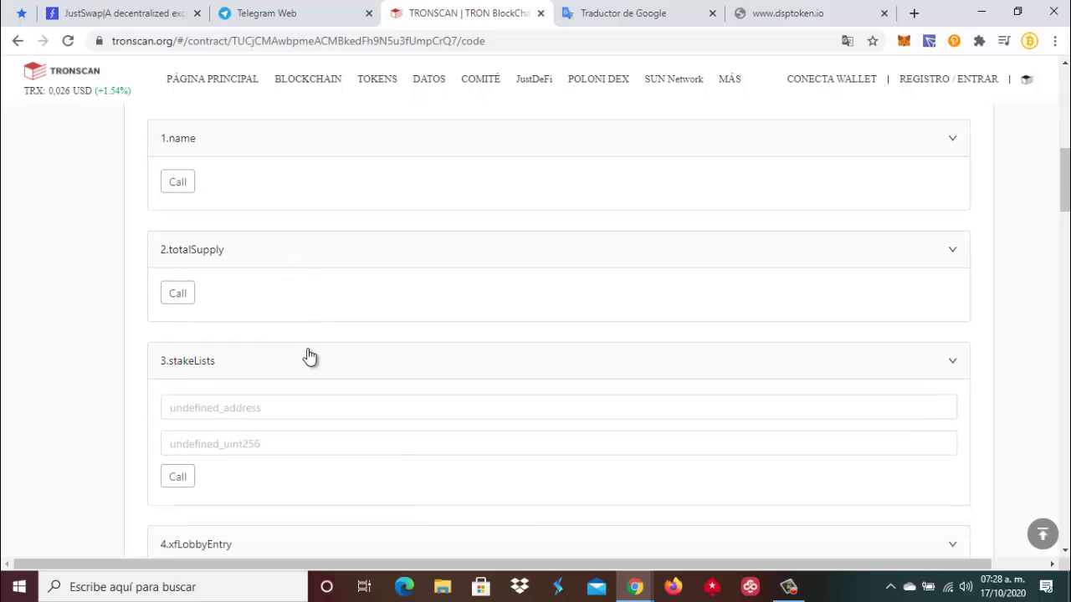
pyautogui.scroll(-1, 265, 310)
pyautogui.click(204, 324)
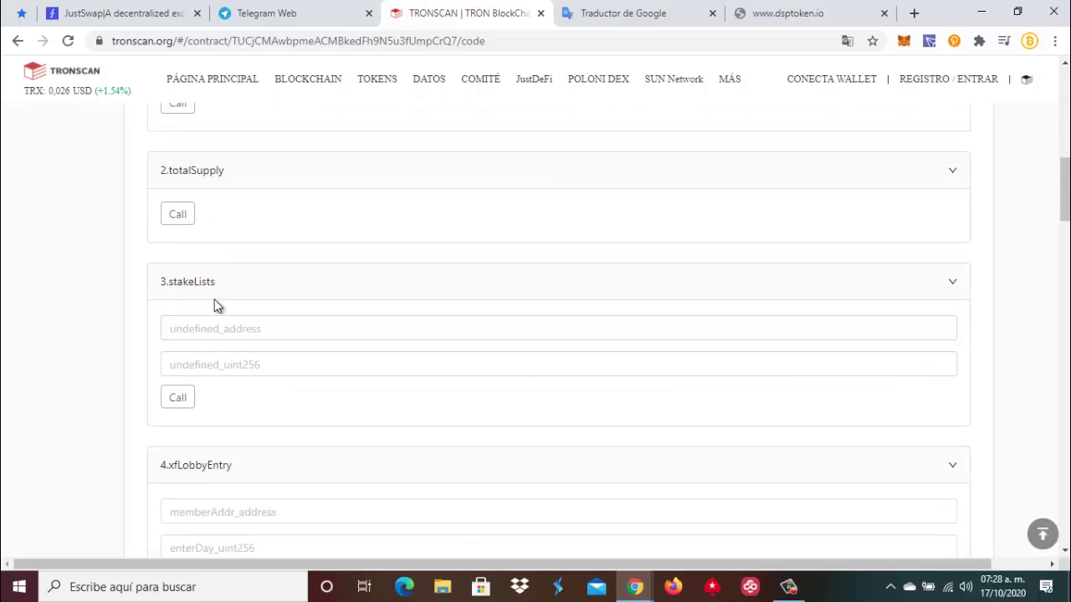
pyautogui.click(331, 368)
pyautogui.scroll(-1, 330, 373)
pyautogui.scroll(-2, 248, 354)
pyautogui.click(249, 353)
pyautogui.scroll(-2, 317, 377)
pyautogui.scroll(-1, 317, 377)
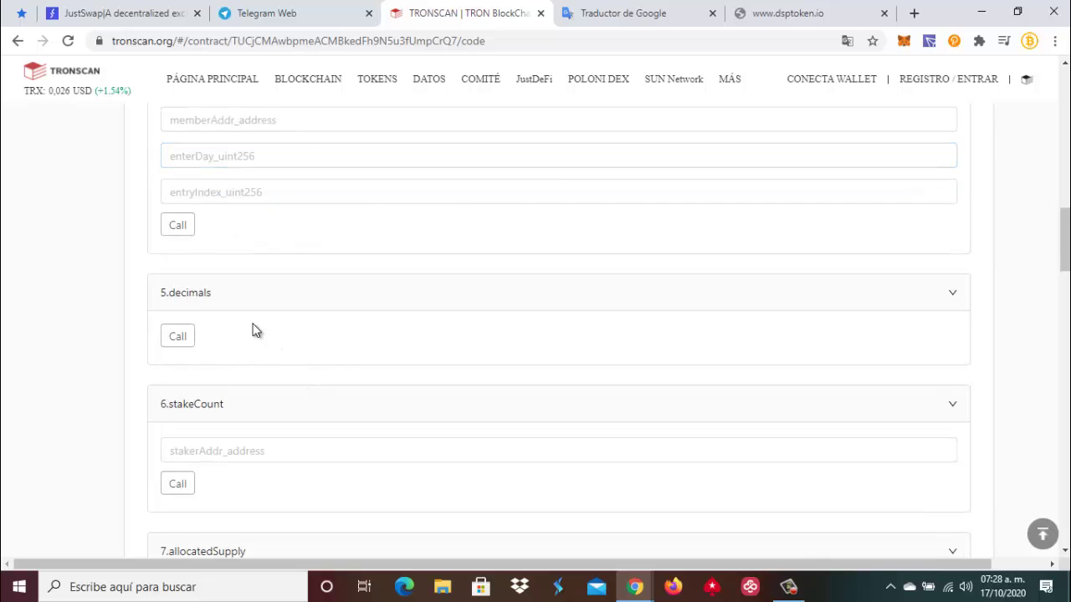
pyautogui.click(310, 447)
pyautogui.click(177, 453)
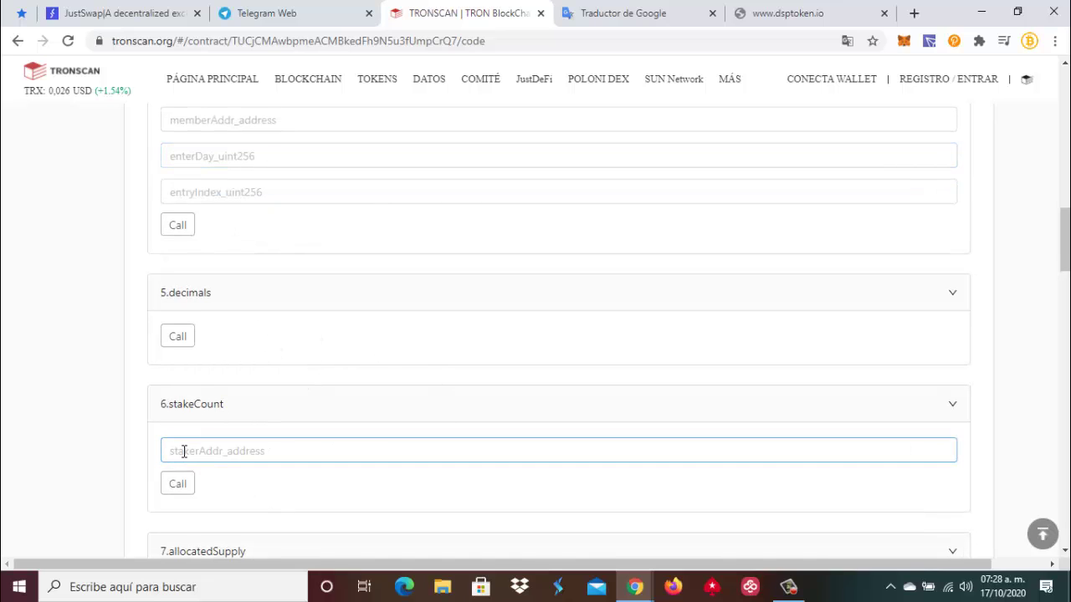
pyautogui.rightClick(178, 452)
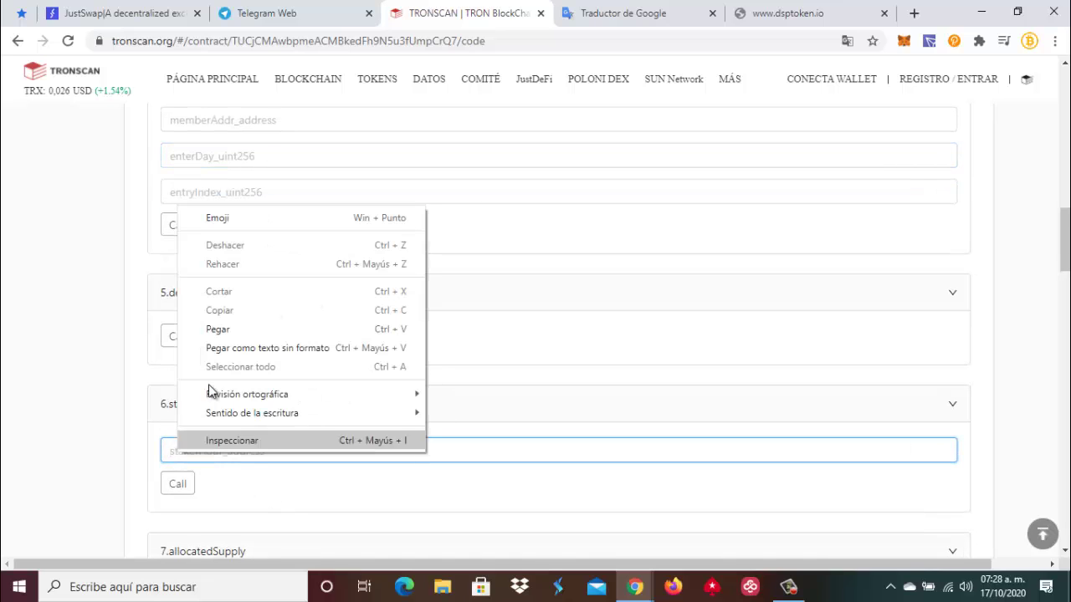
pyautogui.click(239, 332)
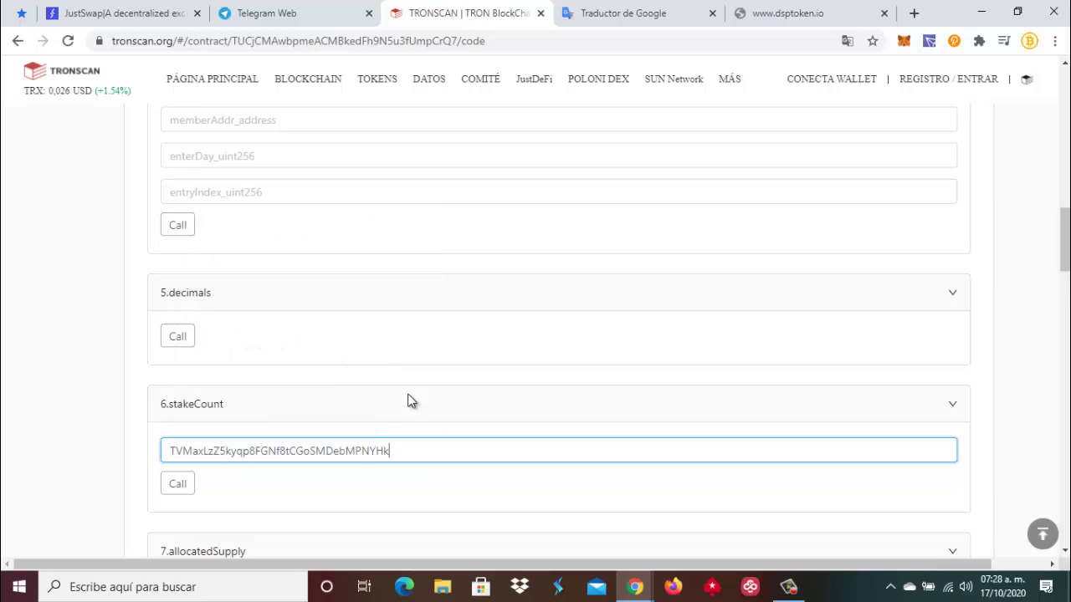
pyautogui.click(181, 491)
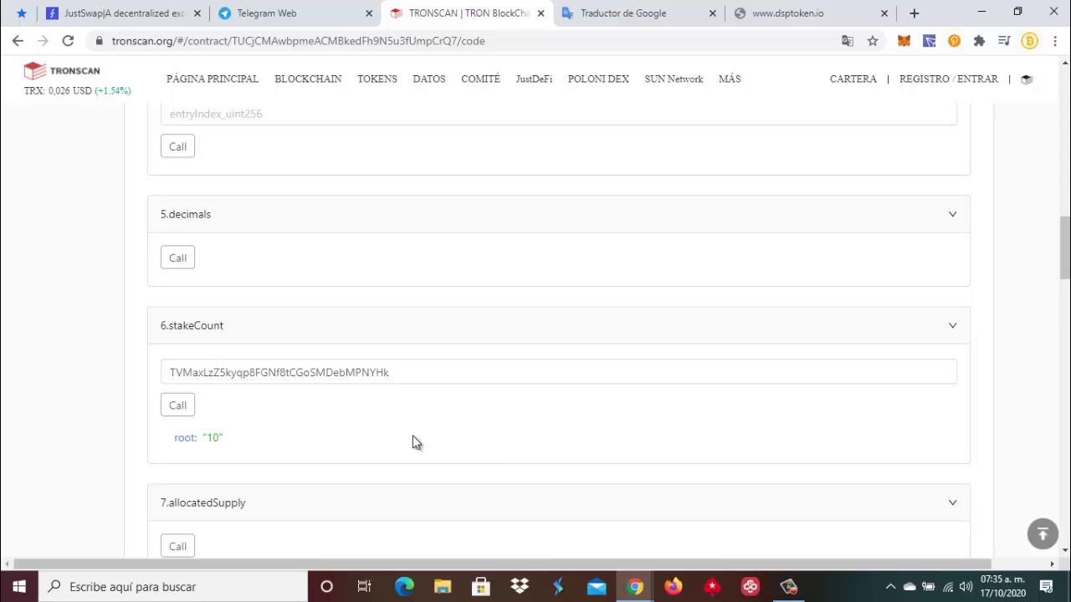
# Call the stakeLists function with the copied wallet address and stake index 0.
pyautogui.scroll(2, 412, 435)
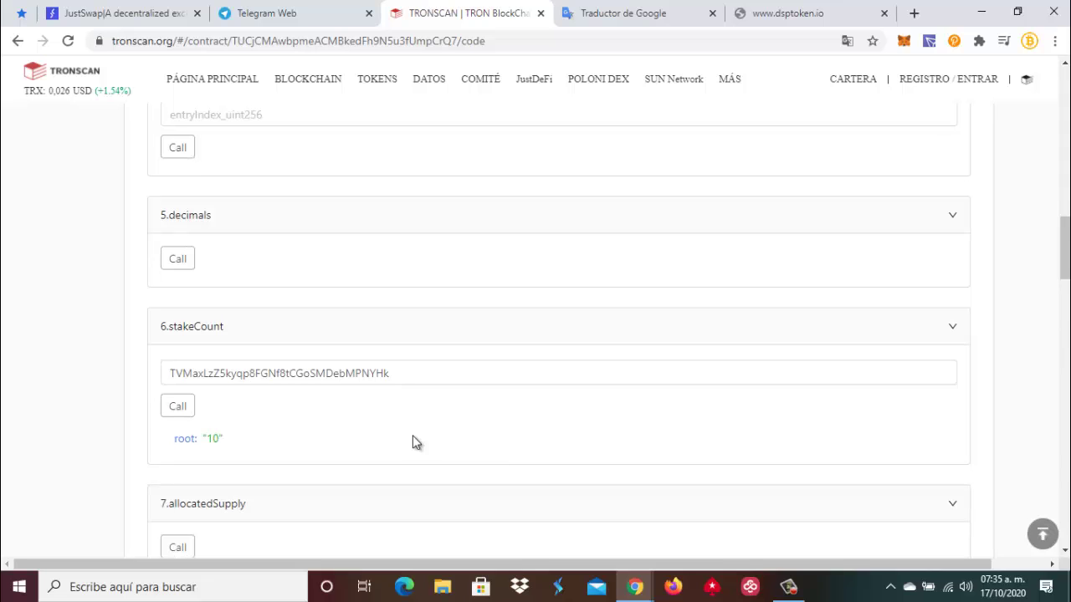
pyautogui.scroll(4, 412, 435)
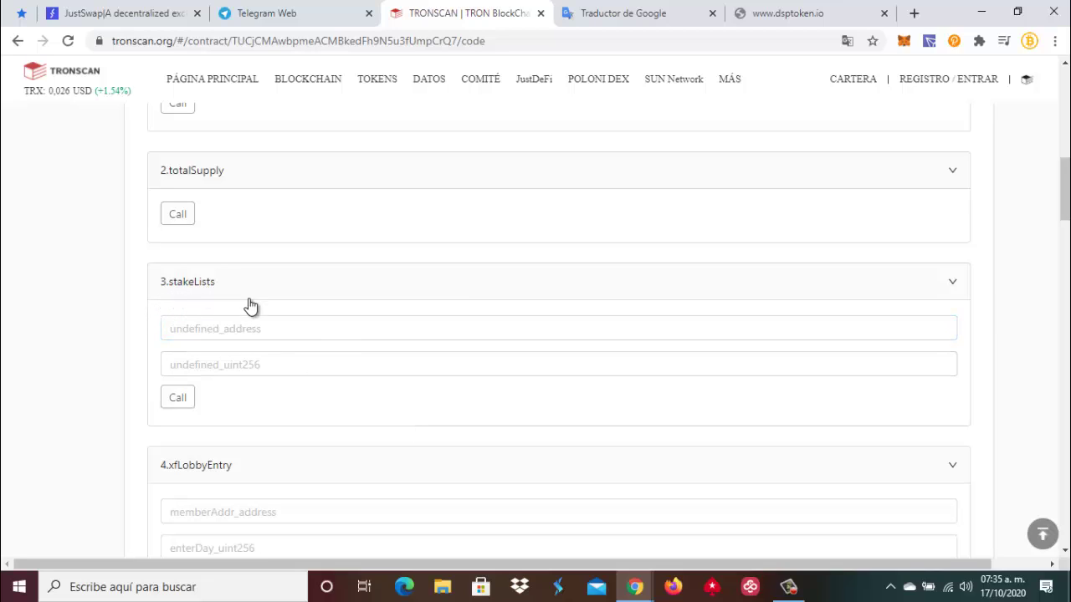
pyautogui.click(336, 332)
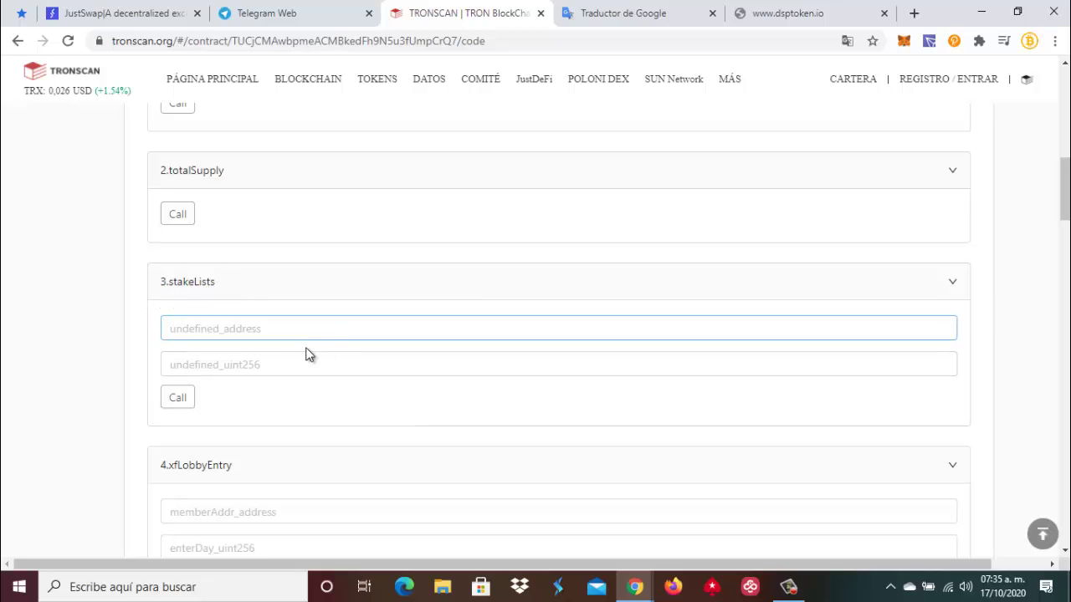
pyautogui.rightClick(184, 330)
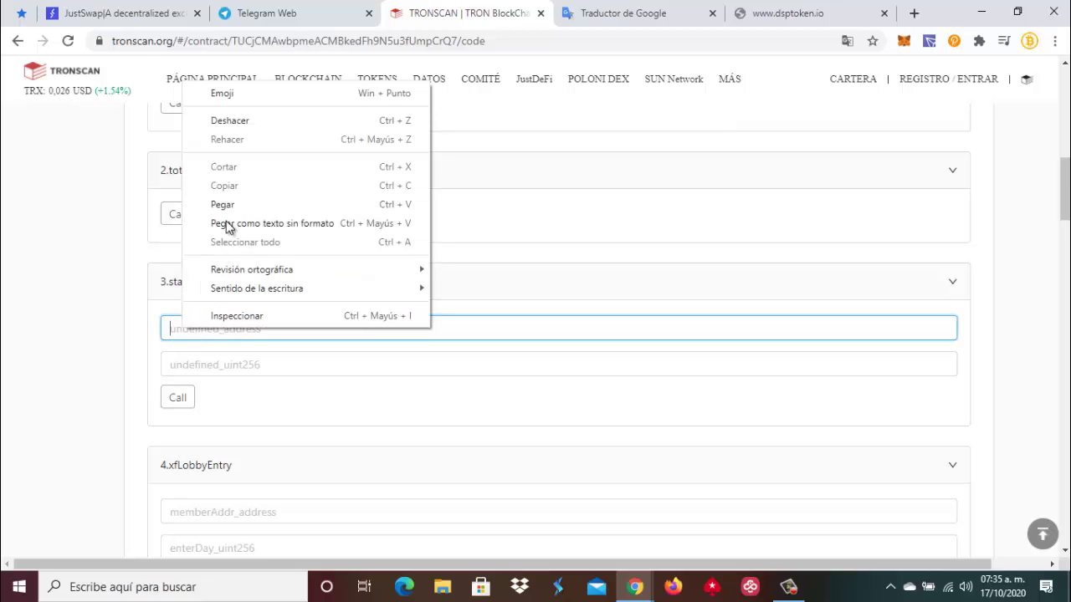
pyautogui.click(236, 202)
pyautogui.click(189, 366)
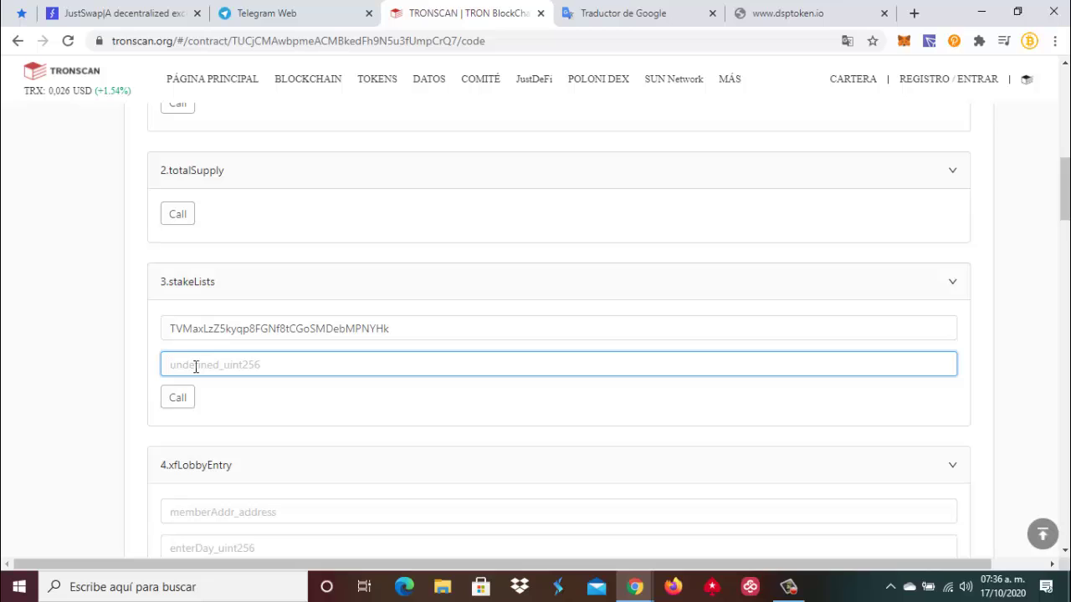
pyautogui.write('0')
pyautogui.click(181, 400)
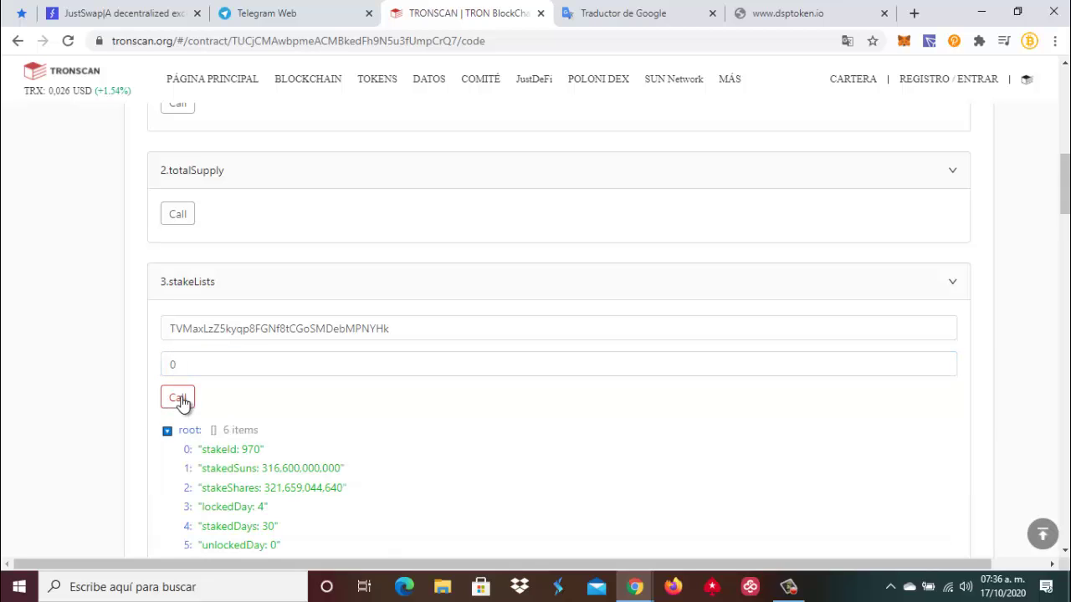
# Highlight the stakeId value in the stakeLists result and compare it with the queried stake index.
pyautogui.scroll(-1, 451, 419)
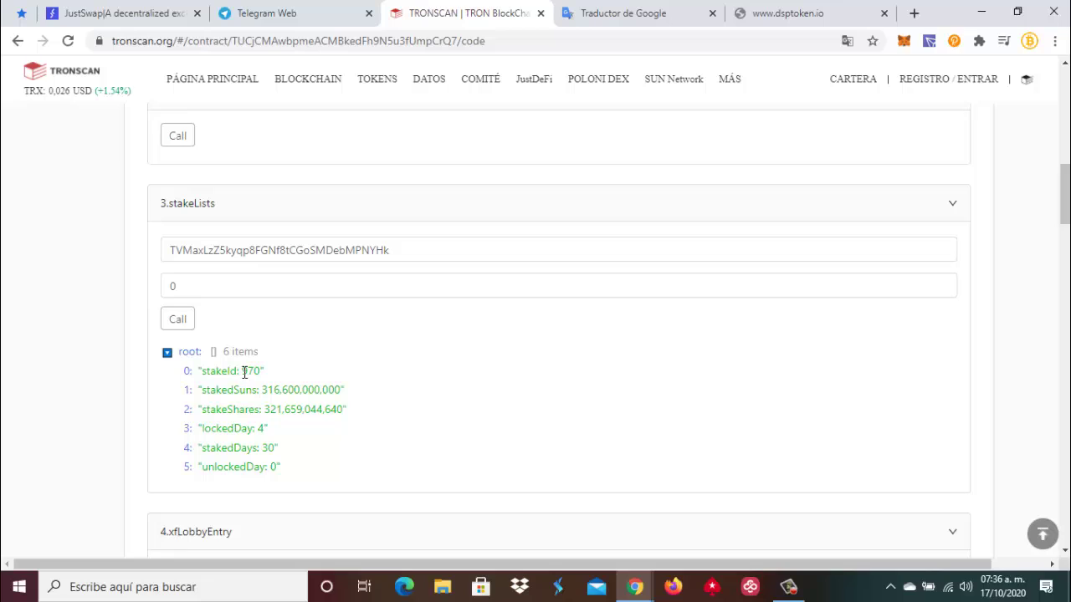
pyautogui.moveTo(242, 371); pyautogui.dragTo(261, 372)
pyautogui.scroll(1, 420, 381)
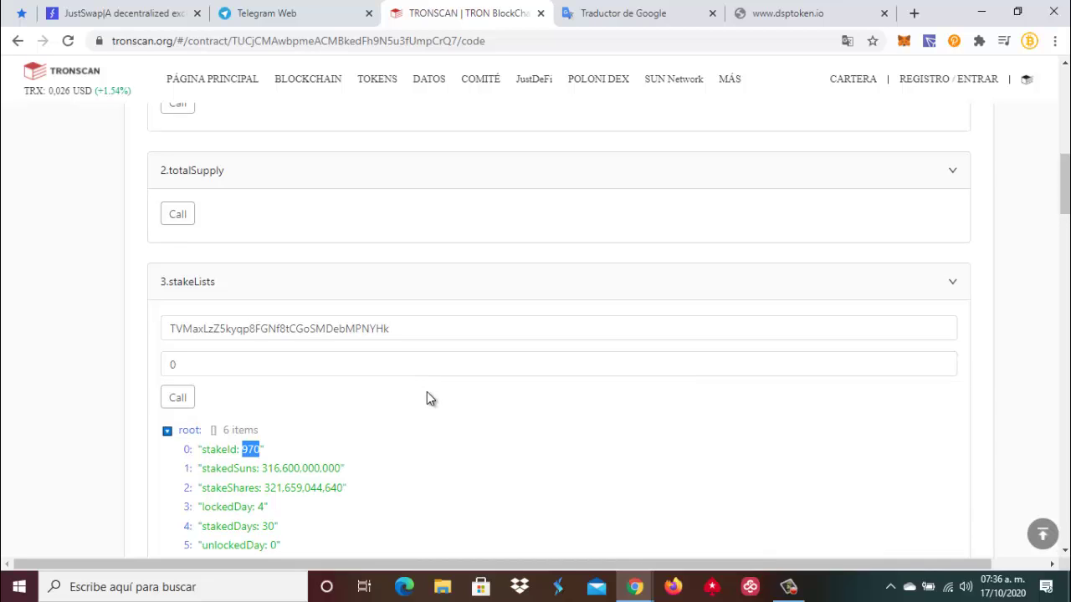
# Duplicate the TRONSCAN contract page and show the contract's write functions in the duplicate.
pyautogui.rightClick(484, 18)
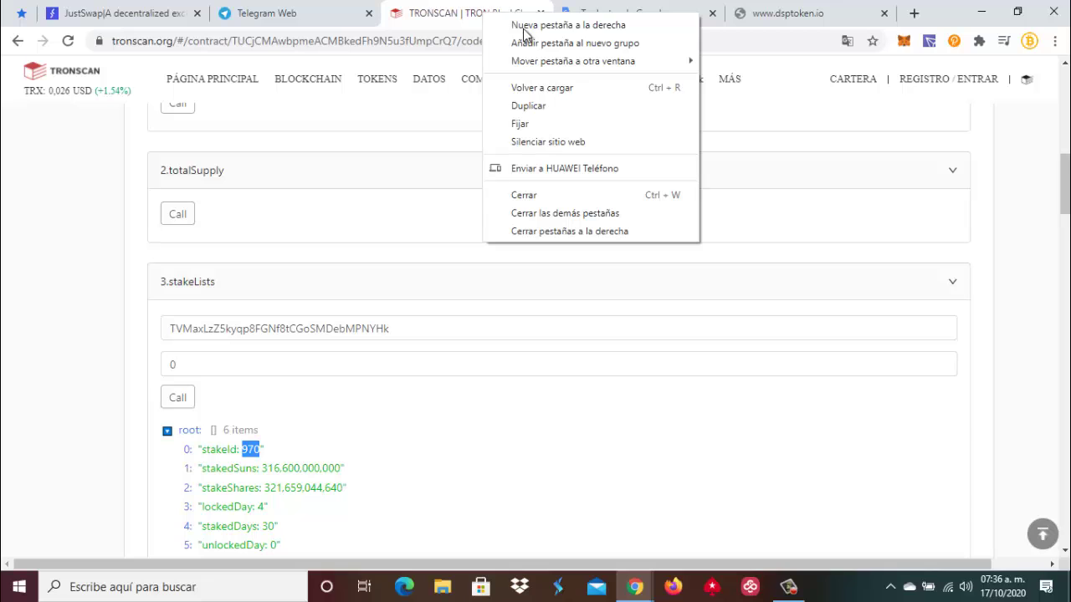
pyautogui.click(551, 108)
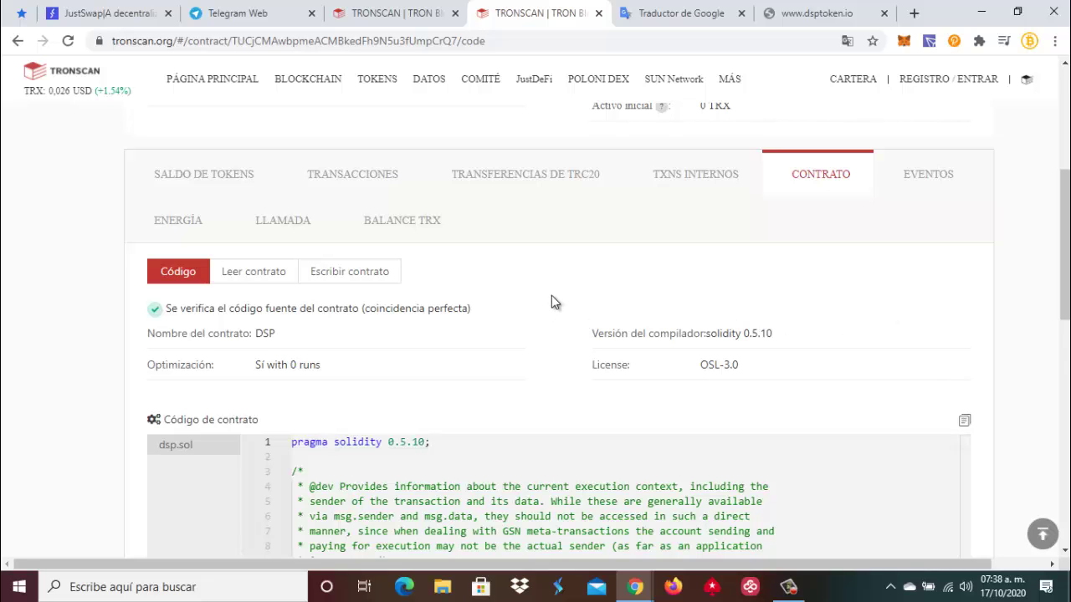
pyautogui.scroll(-2, 551, 300)
pyautogui.scroll(2, 551, 303)
pyautogui.scroll(3, 558, 314)
pyautogui.scroll(-3, 593, 394)
pyautogui.click(351, 282)
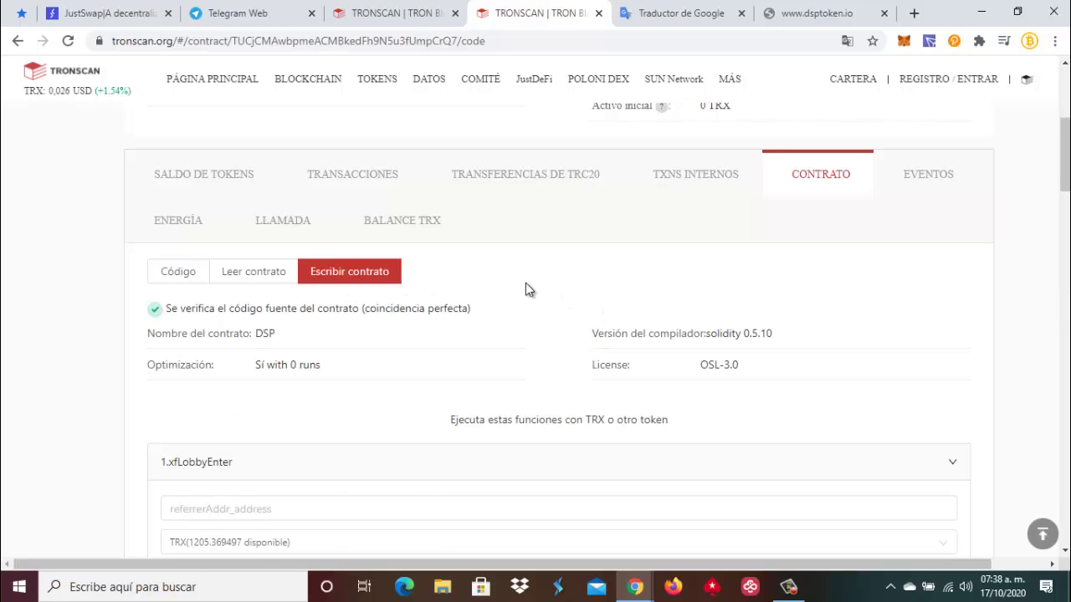
# Fill in the stakeEnd function with stake index 0 and stake ID 970 from the stakeLists result.
pyautogui.scroll(-1, 527, 297)
pyautogui.scroll(-6, 527, 297)
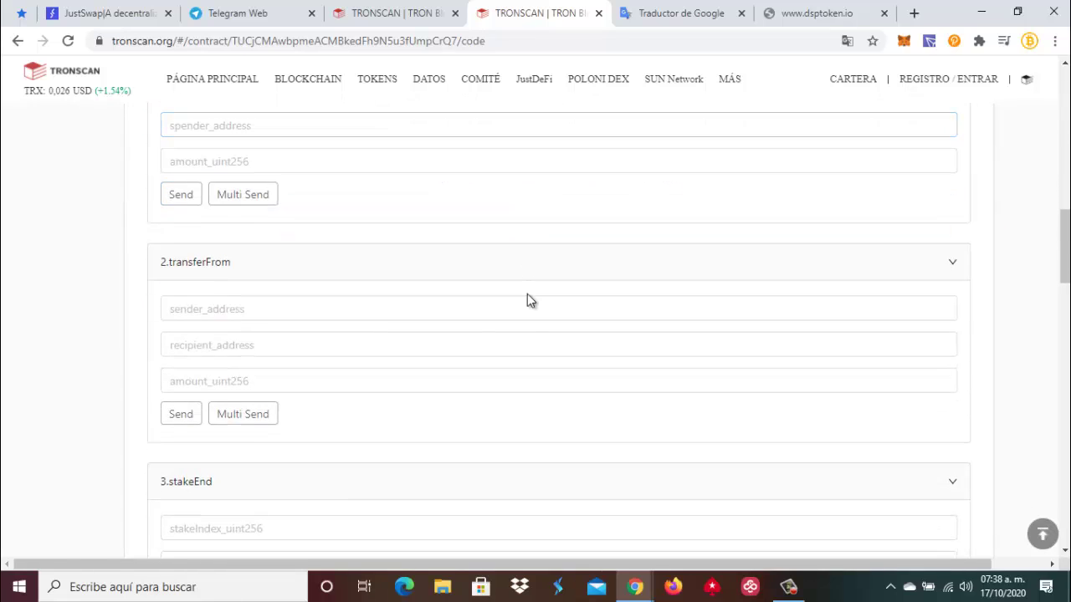
pyautogui.scroll(-2, 528, 294)
pyautogui.scroll(-1, 528, 293)
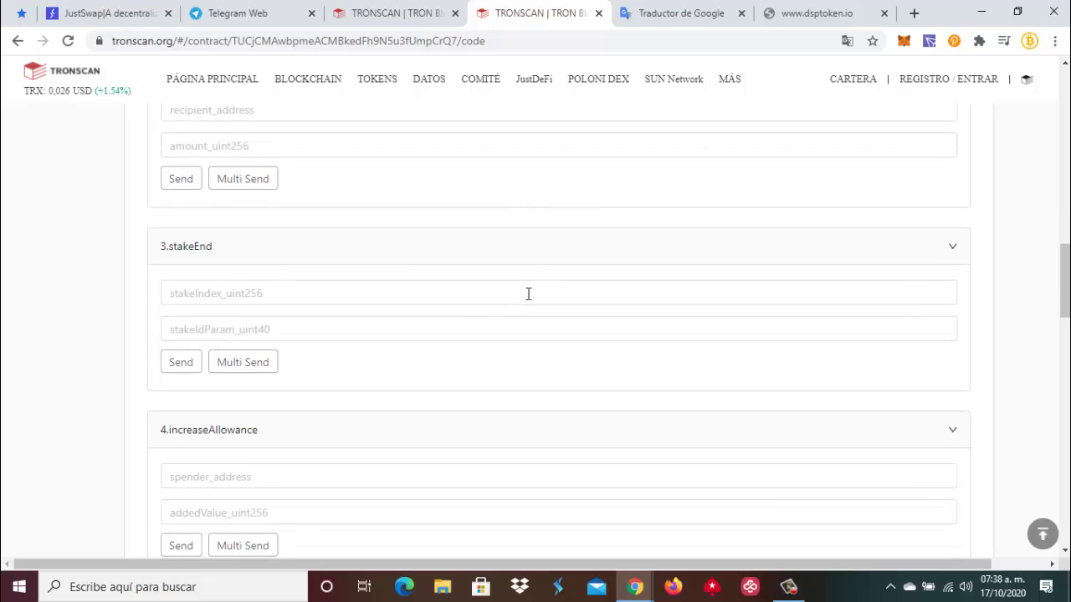
pyautogui.click(528, 292)
pyautogui.scroll(-1, 527, 294)
pyautogui.click(528, 299)
pyautogui.scroll(2, 527, 299)
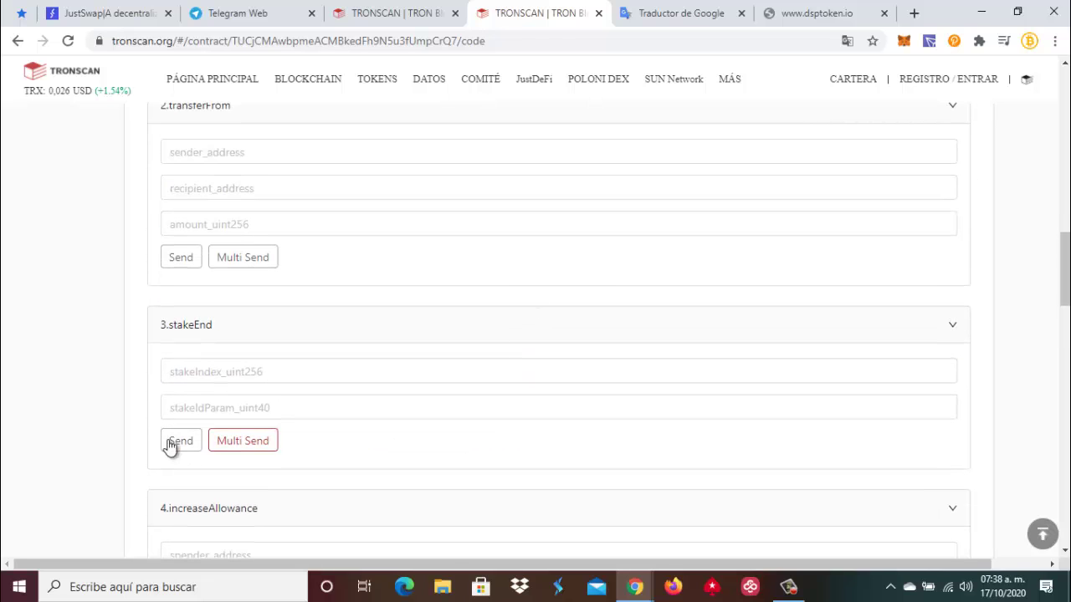
pyautogui.scroll(-1, 302, 397)
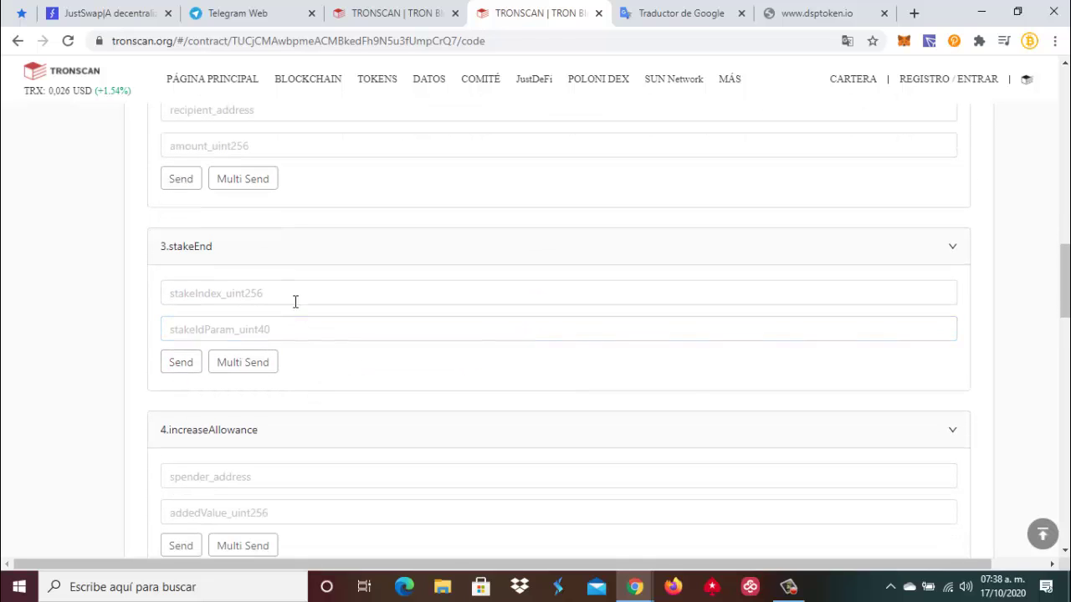
pyautogui.click(270, 293)
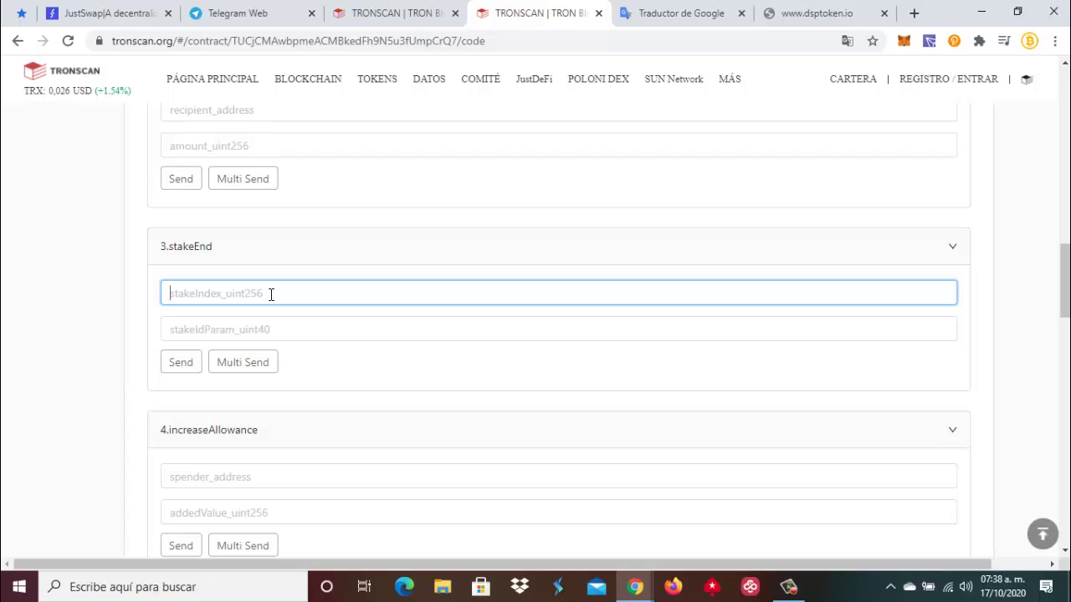
pyautogui.write('0')
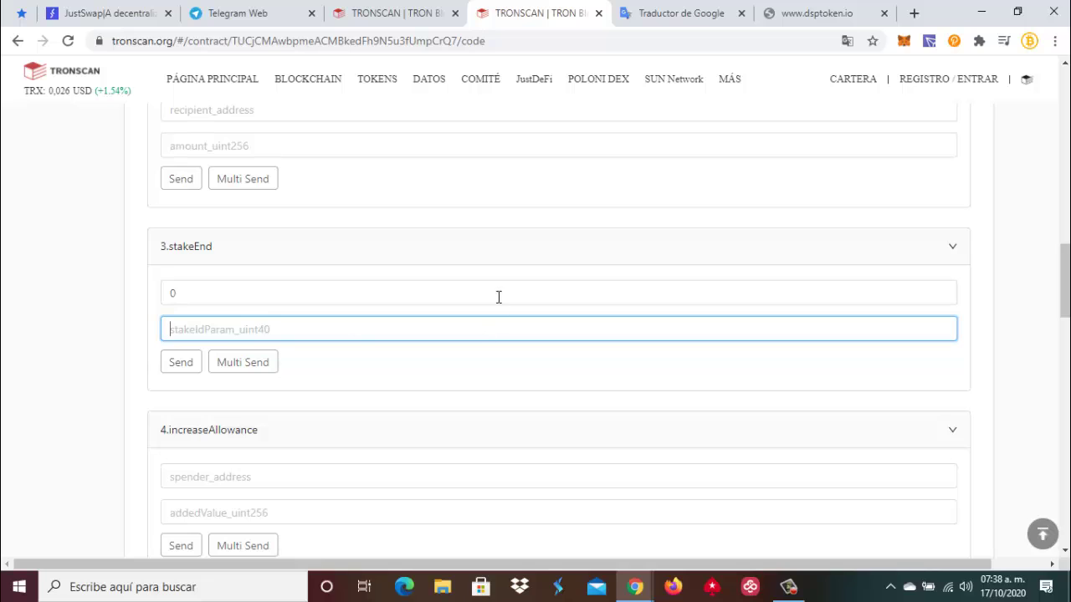
pyautogui.click(396, 15)
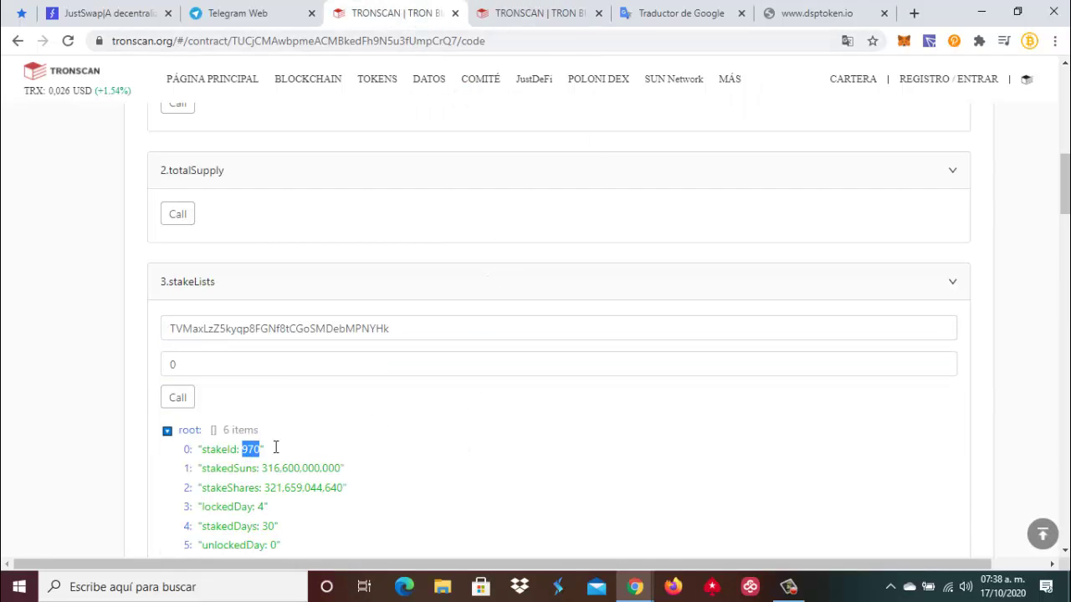
pyautogui.click(536, 19)
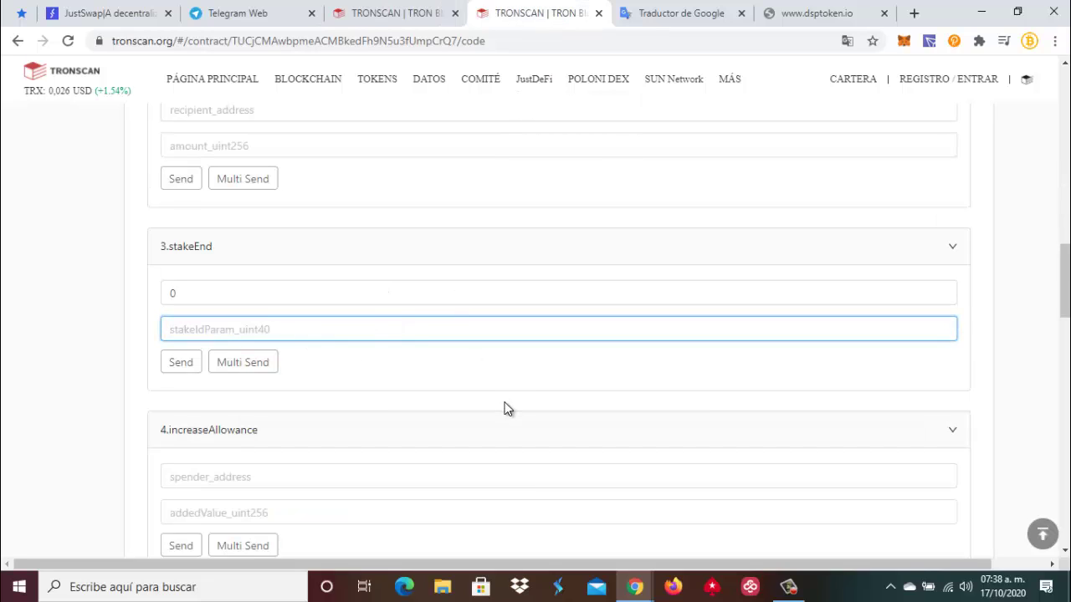
pyautogui.write('970')
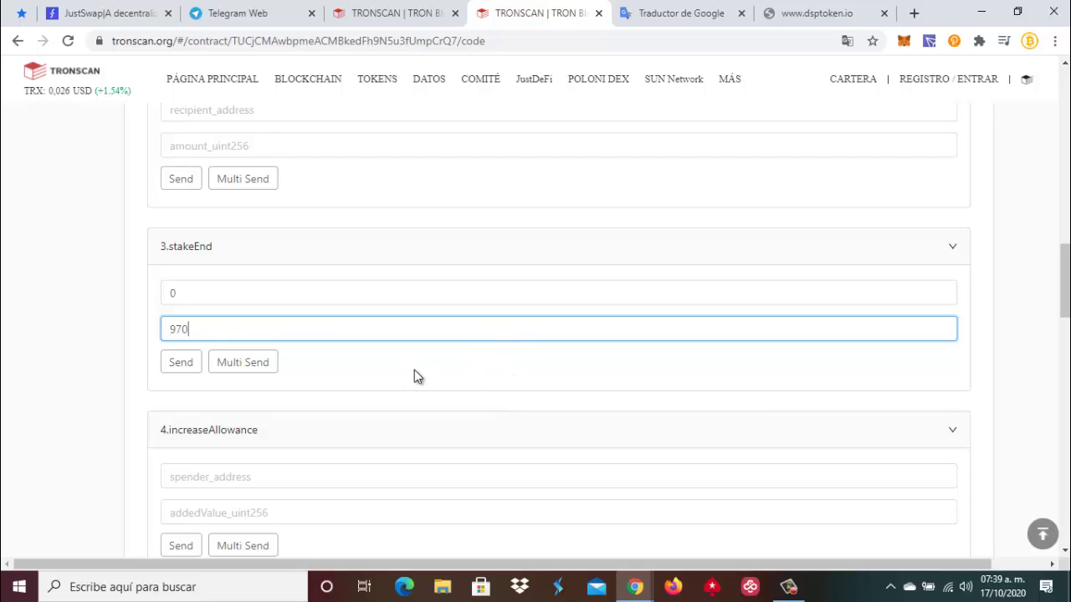
# Send the stakeEnd call for stake 970 and accept the transaction signature in the TronLink wallet.
pyautogui.click(180, 365)
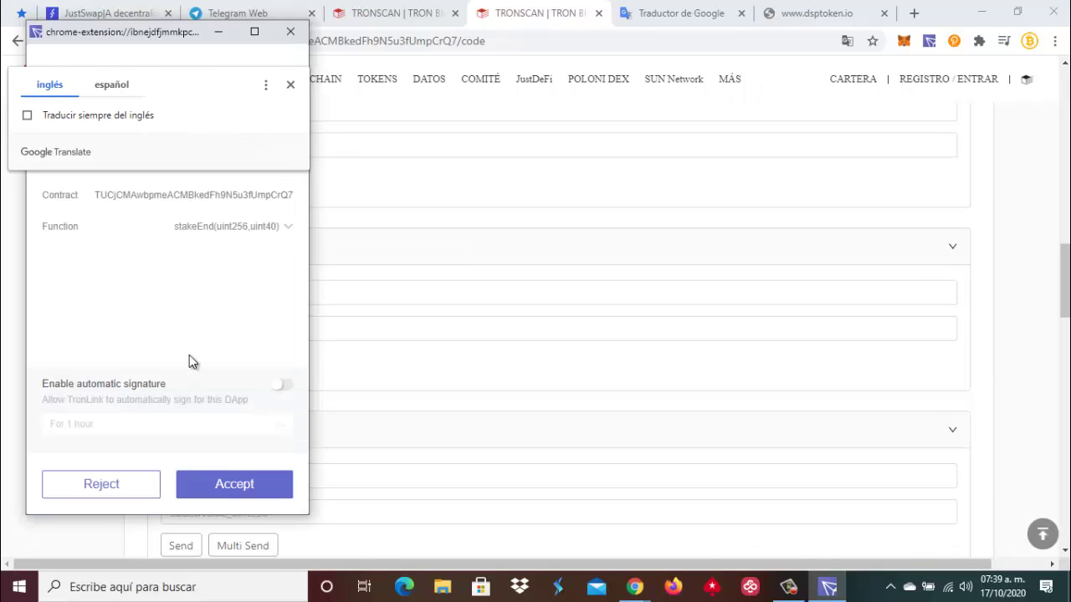
pyautogui.click(232, 483)
pyautogui.click(233, 484)
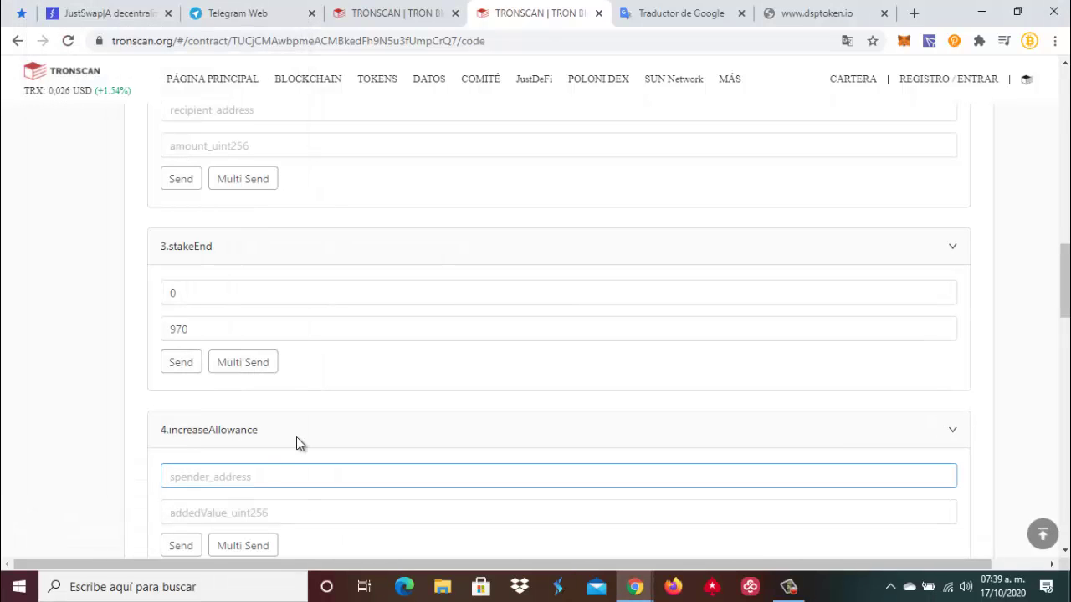
# Check the TRX and DSP transaction histories in the wallet for the payouts from the ended stake.
pyautogui.click(931, 44)
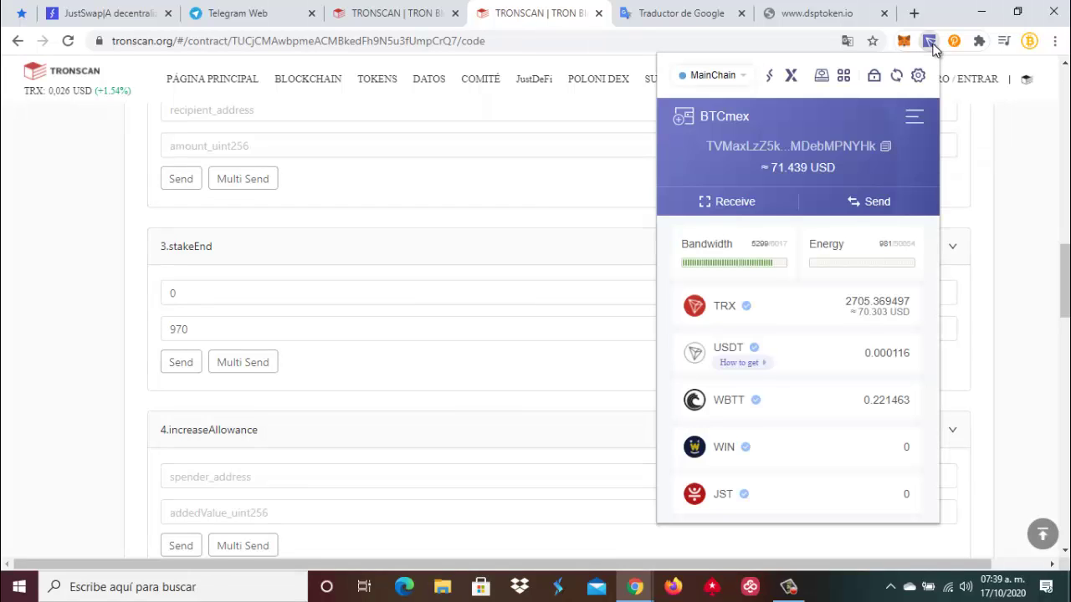
pyautogui.click(801, 306)
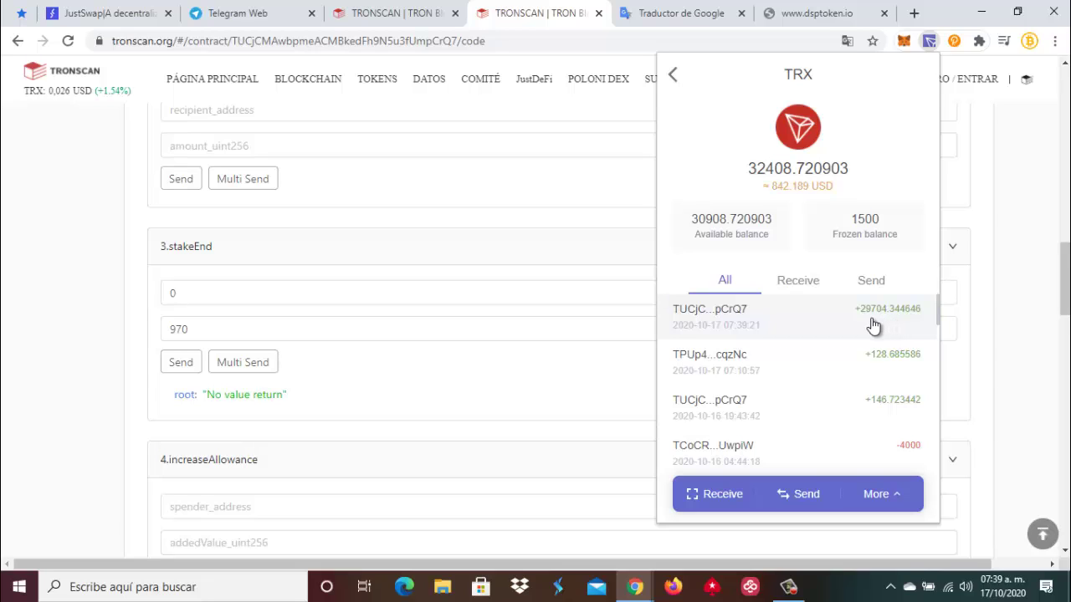
pyautogui.click(674, 78)
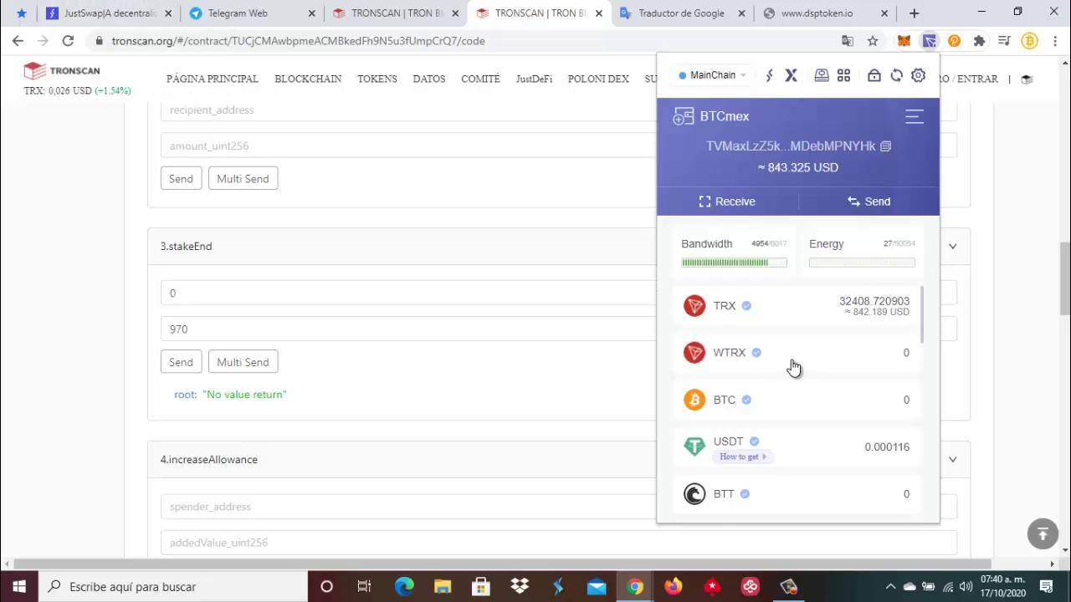
pyautogui.scroll(-1, 799, 353)
pyautogui.scroll(-10, 799, 353)
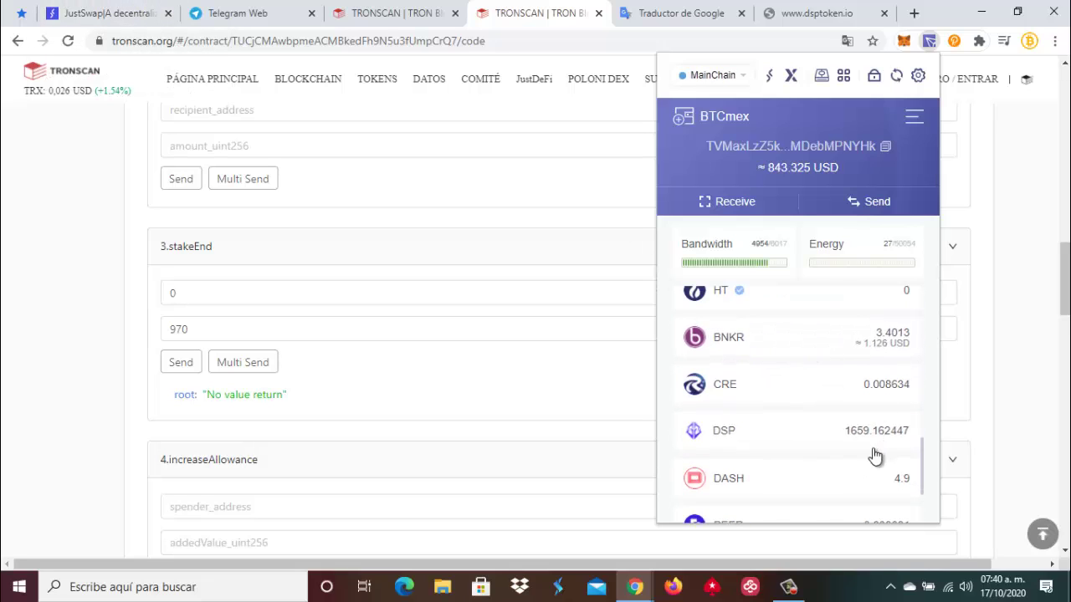
pyautogui.click(837, 444)
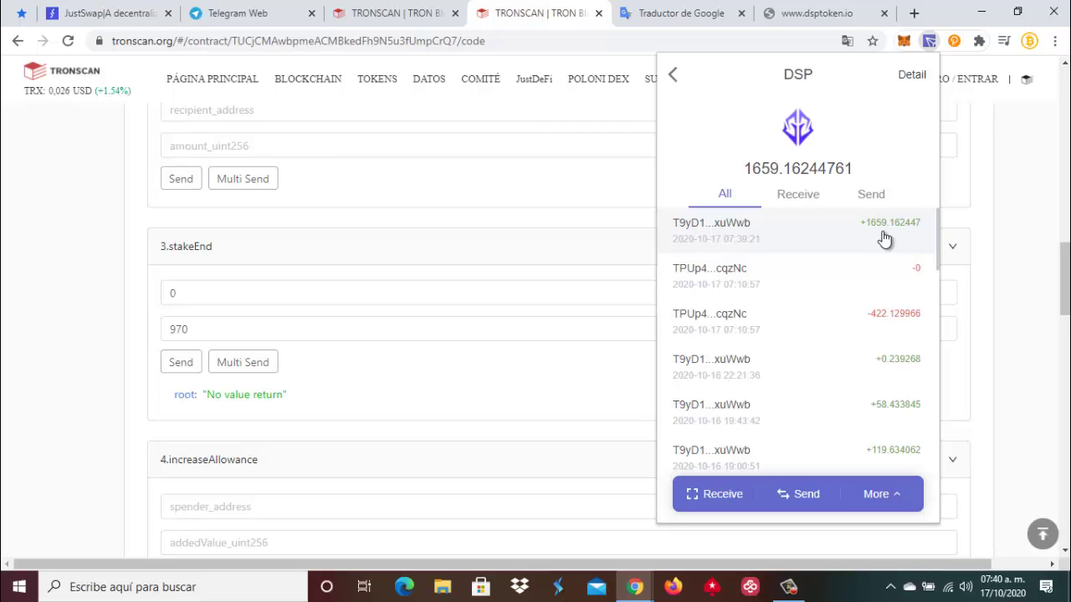
# Switch to JustSwap, swap the maximum DSP balance for TRX, and check the TRX holding in the wallet.
pyautogui.click(83, 14)
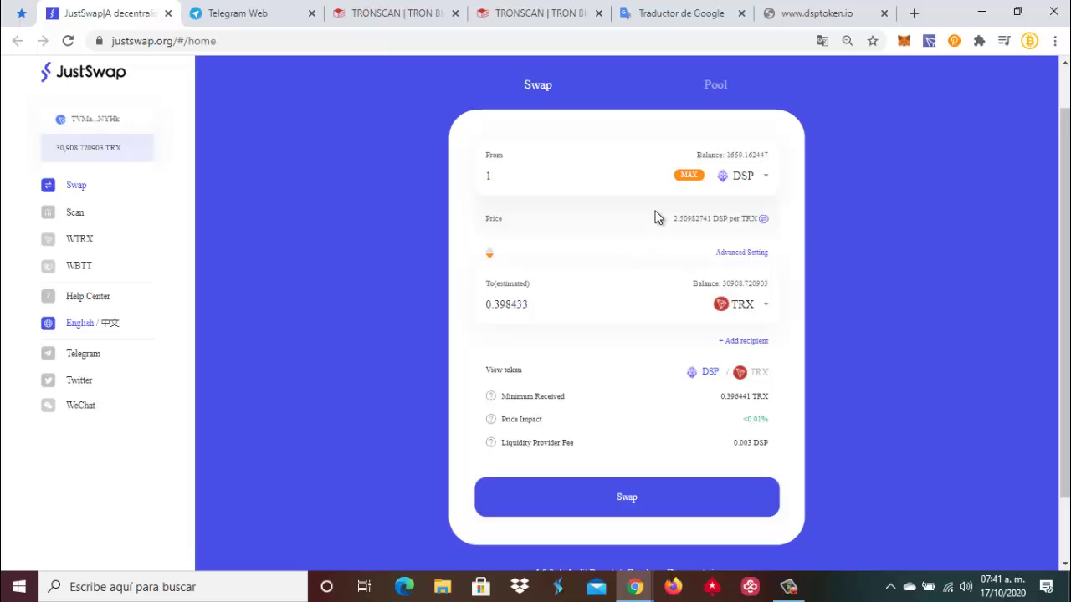
pyautogui.click(689, 176)
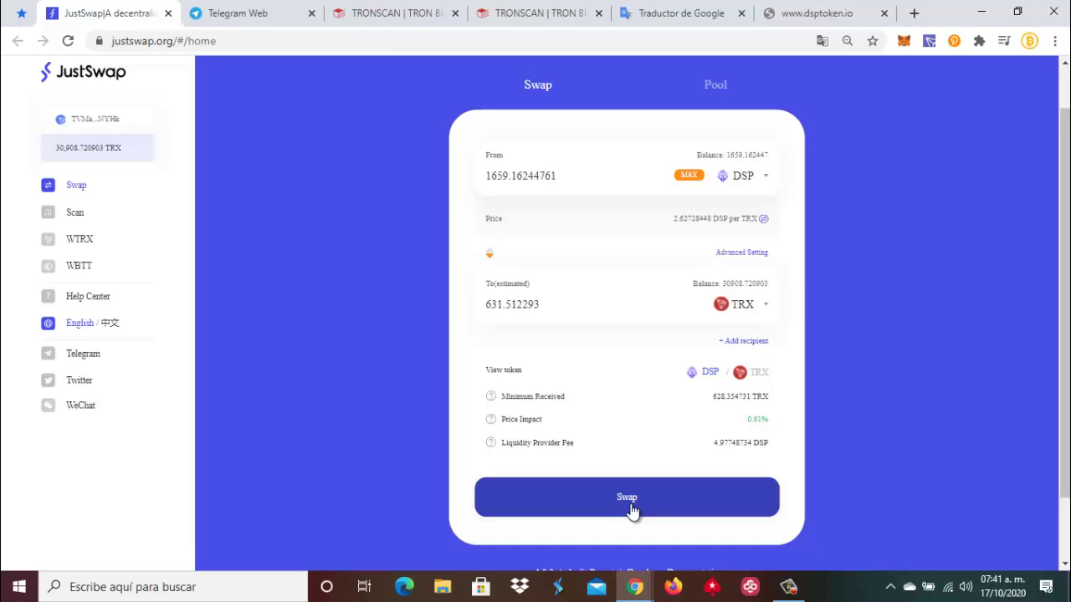
pyautogui.click(634, 501)
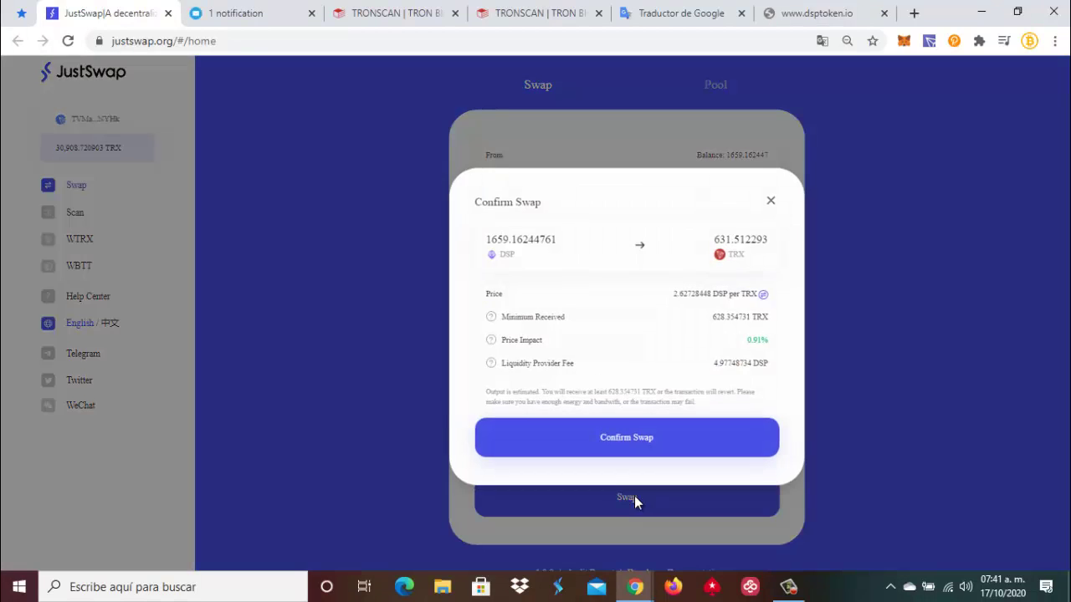
pyautogui.click(644, 437)
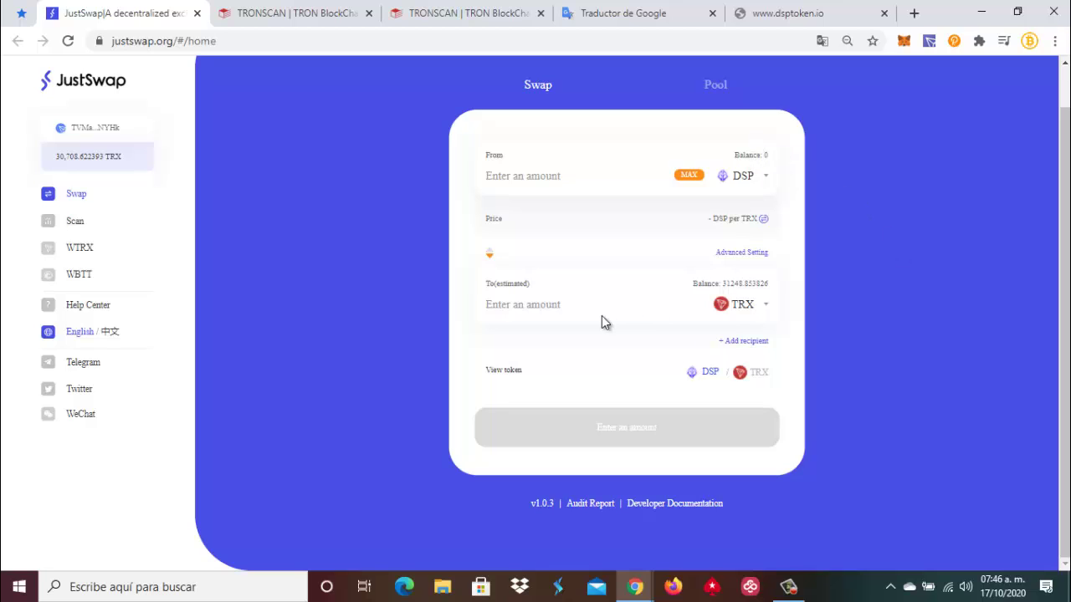
pyautogui.click(930, 42)
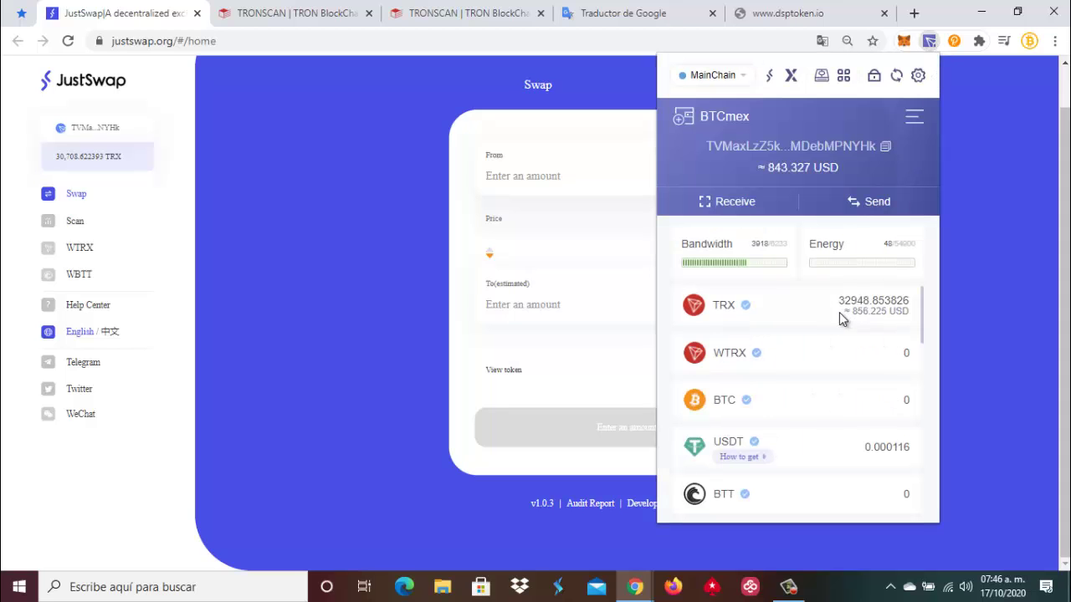
pyautogui.click(839, 314)
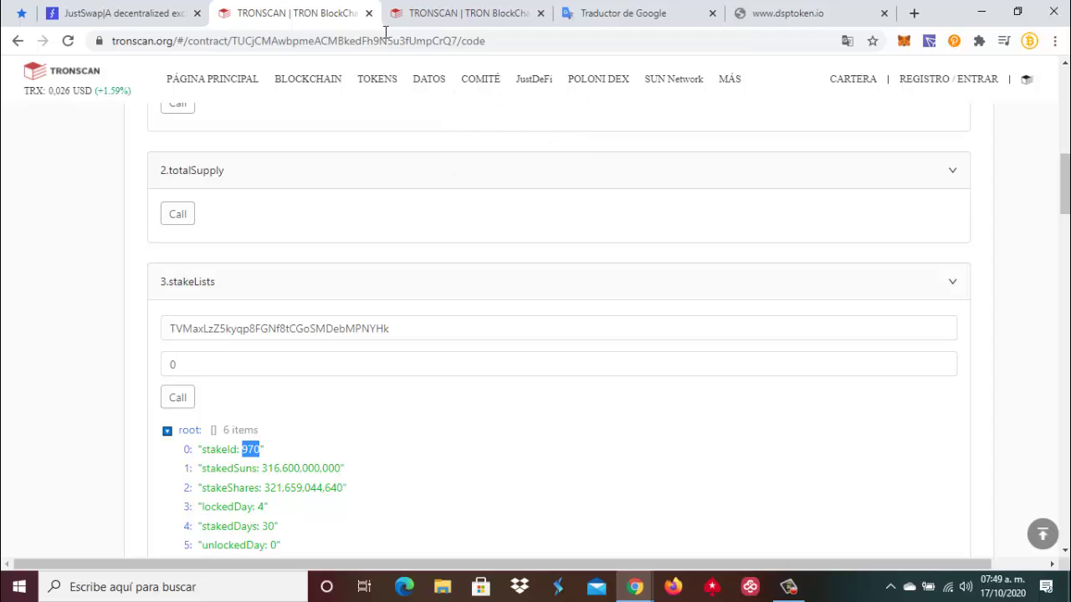
# On the TRONSCAN contract's read functions, call stakeLists again with stake index 1.
pyautogui.click(192, 366)
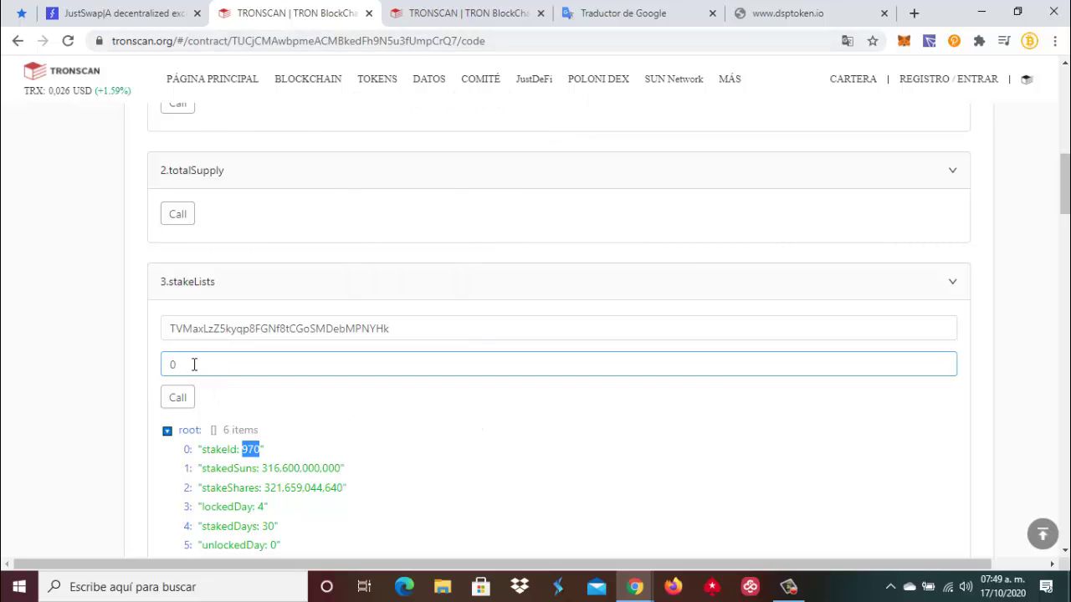
pyautogui.click(193, 365)
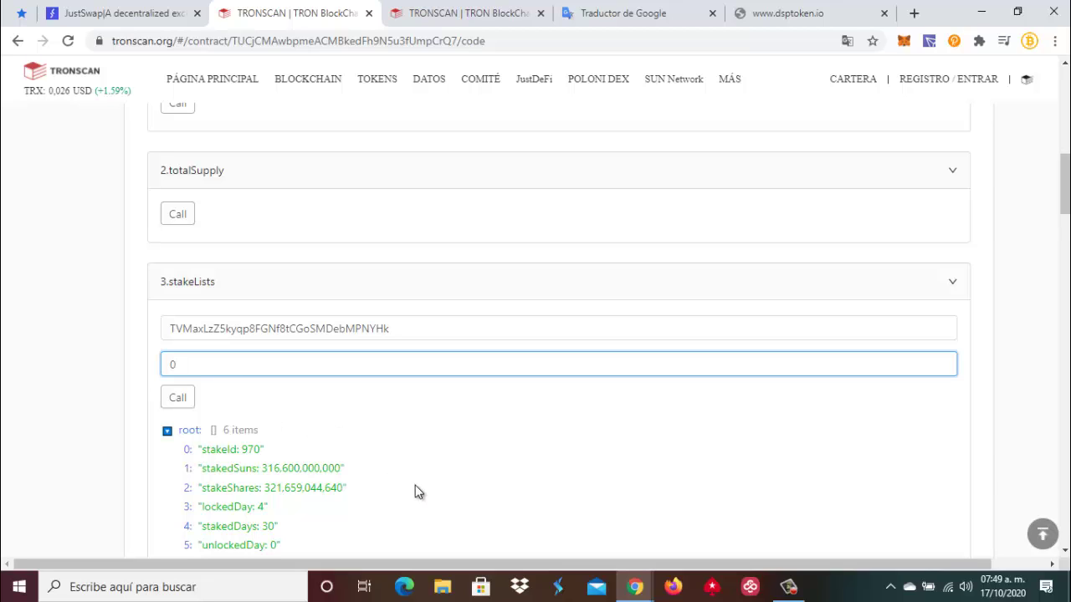
pyautogui.press('BackSpace')
pyautogui.write('1')
pyautogui.click(178, 400)
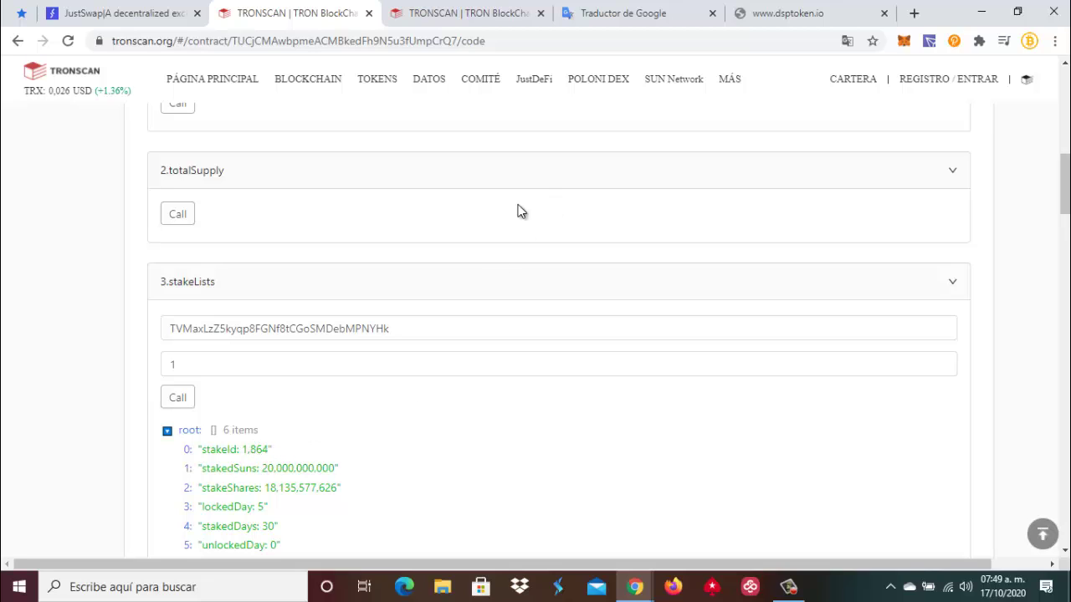
# Send the stakeEnd function with stake index 1 and stake ID 1864, and accept the transaction in the wallet.
pyautogui.click(464, 15)
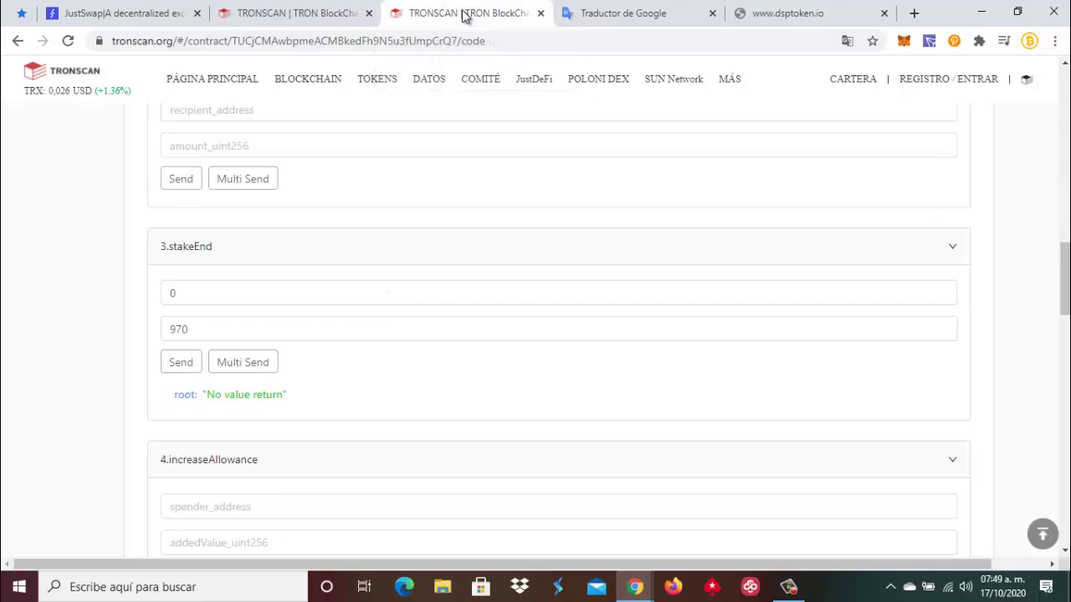
pyautogui.doubleClick(167, 293)
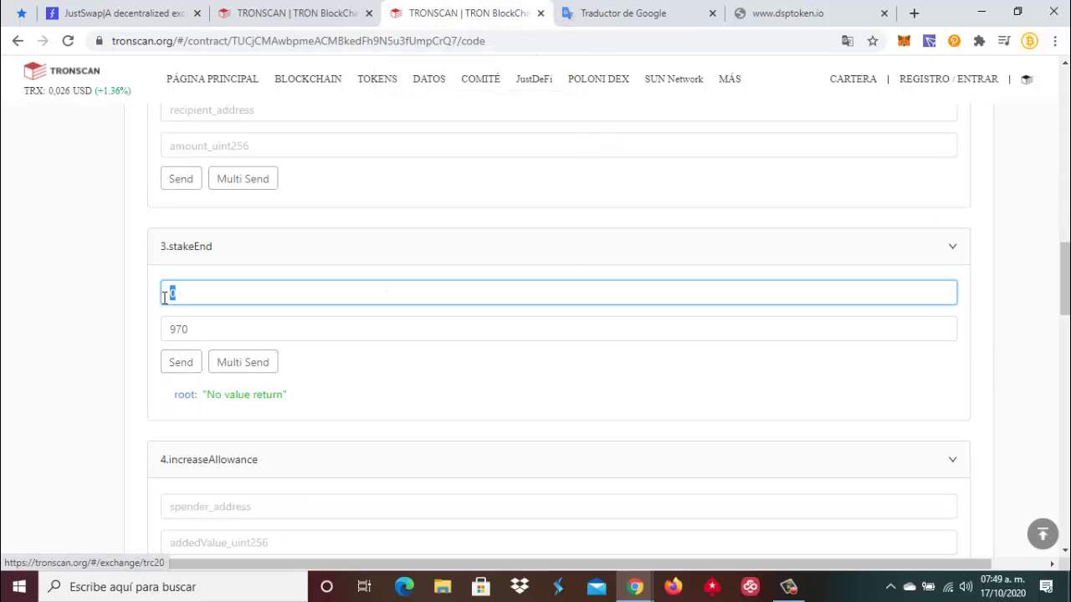
pyautogui.write('1')
pyautogui.click(183, 329)
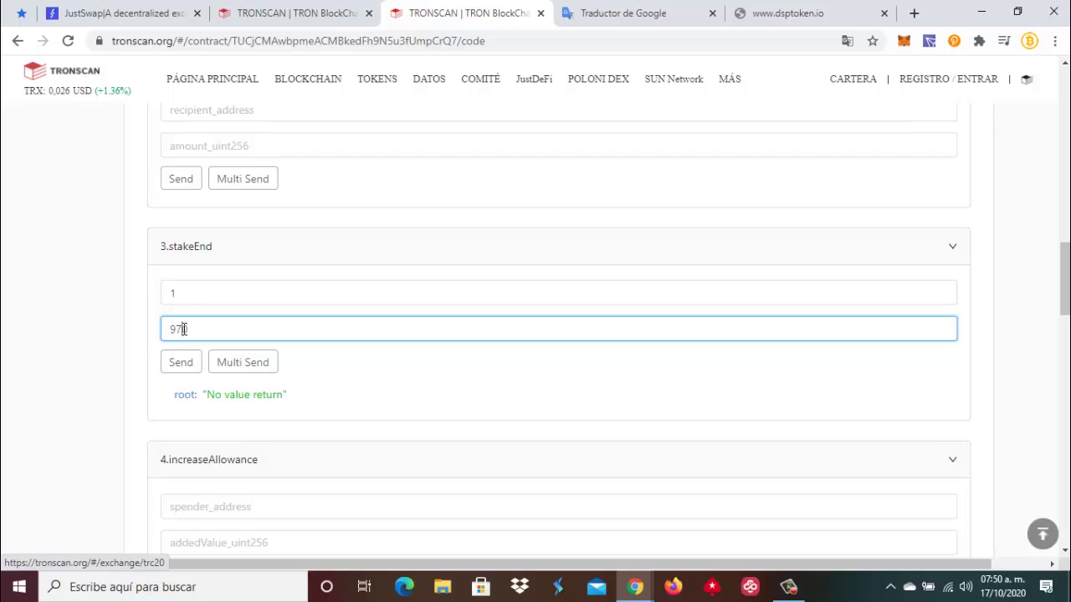
pyautogui.press('BackSpace')
pyautogui.press('BackSpace')
pyautogui.press('BackSpace')
pyautogui.click(281, 15)
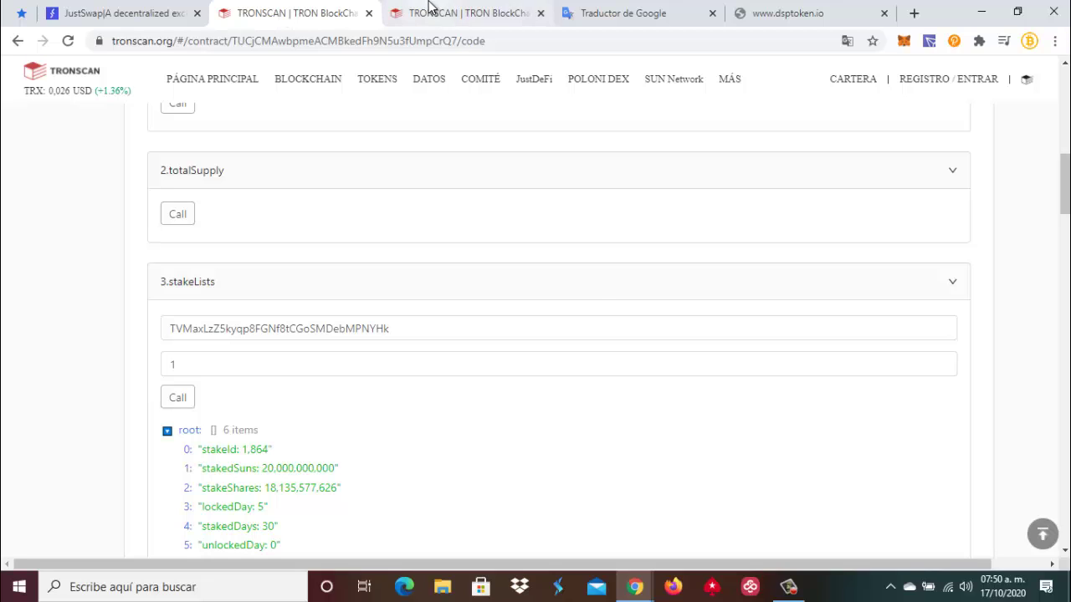
pyautogui.click(458, 12)
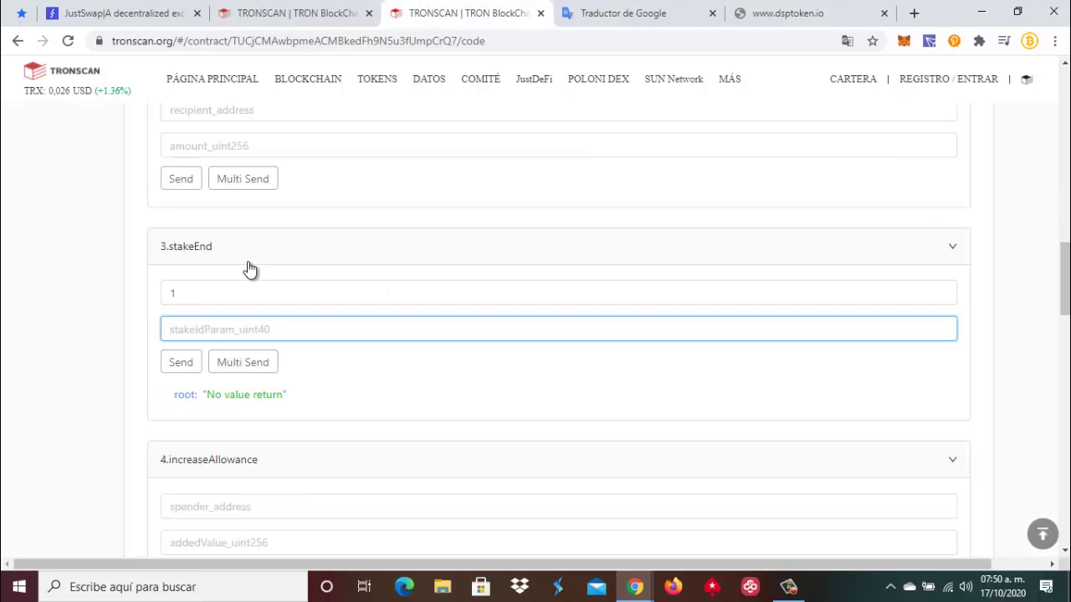
pyautogui.write('1864')
pyautogui.click(182, 369)
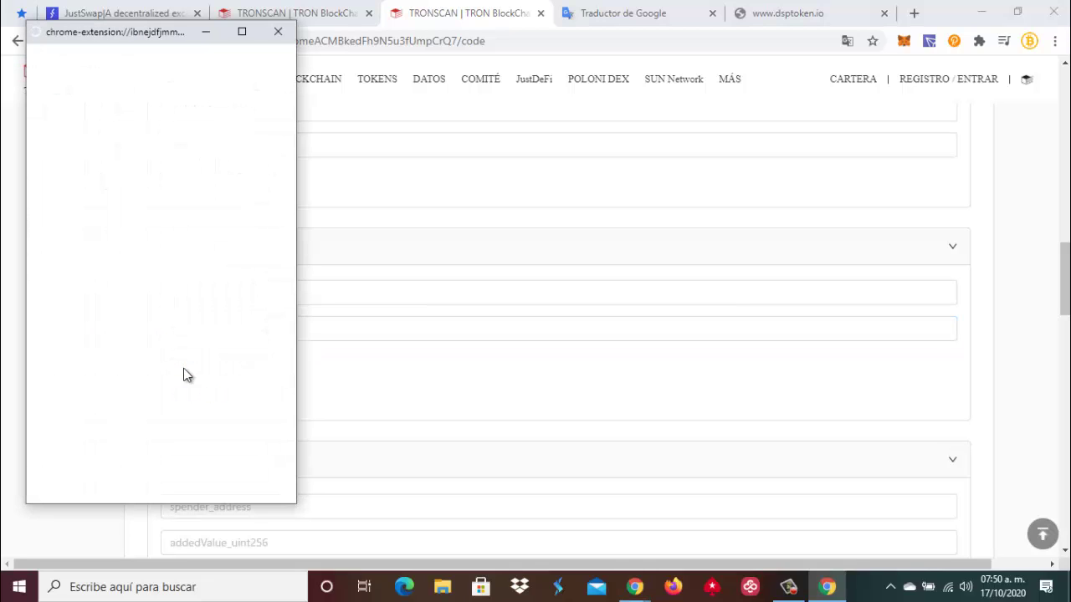
pyautogui.click(232, 493)
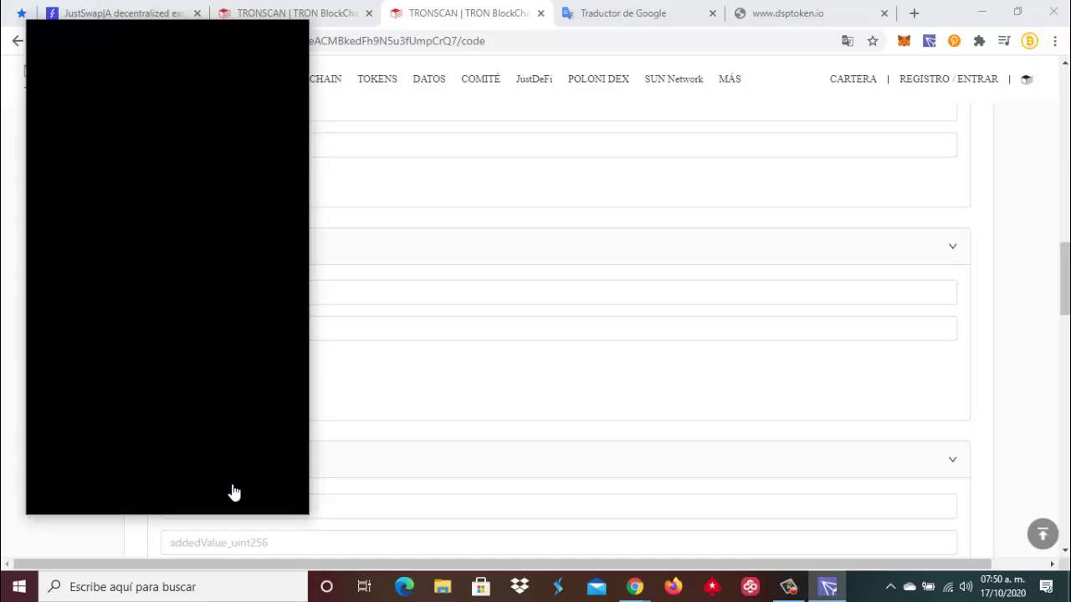
# Check the wallet's TRX transaction history for the payout from the ended stake, and look up the DSP balance in the token list.
pyautogui.click(928, 40)
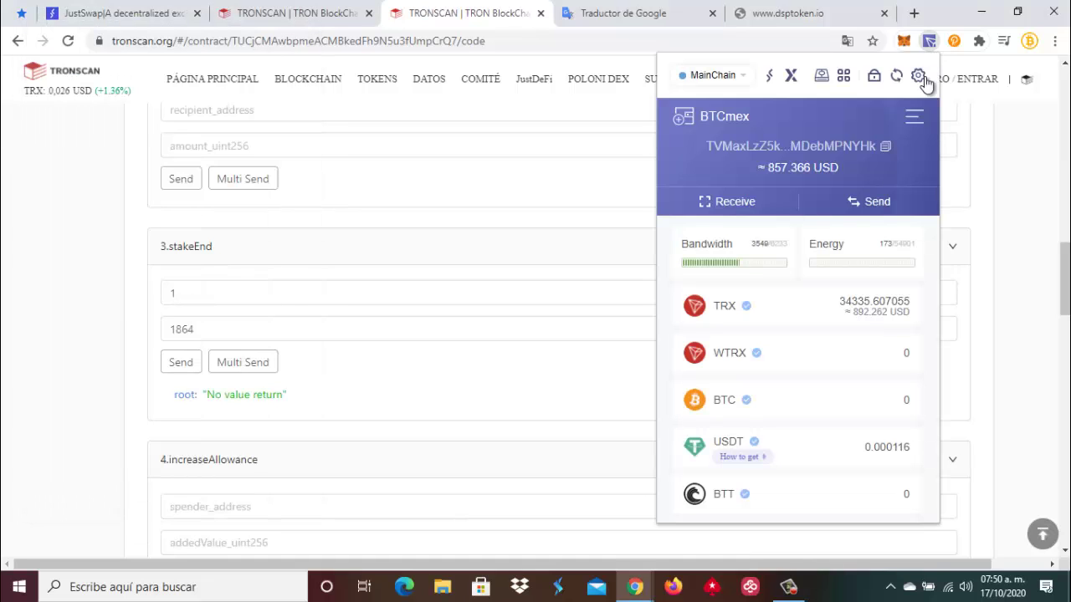
pyautogui.click(788, 314)
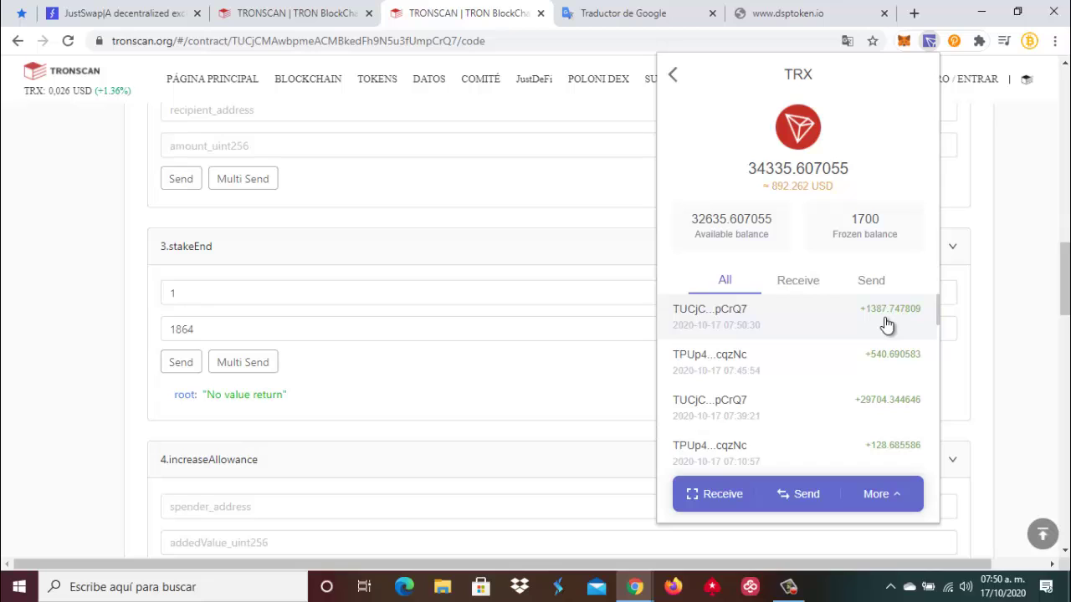
pyautogui.click(674, 77)
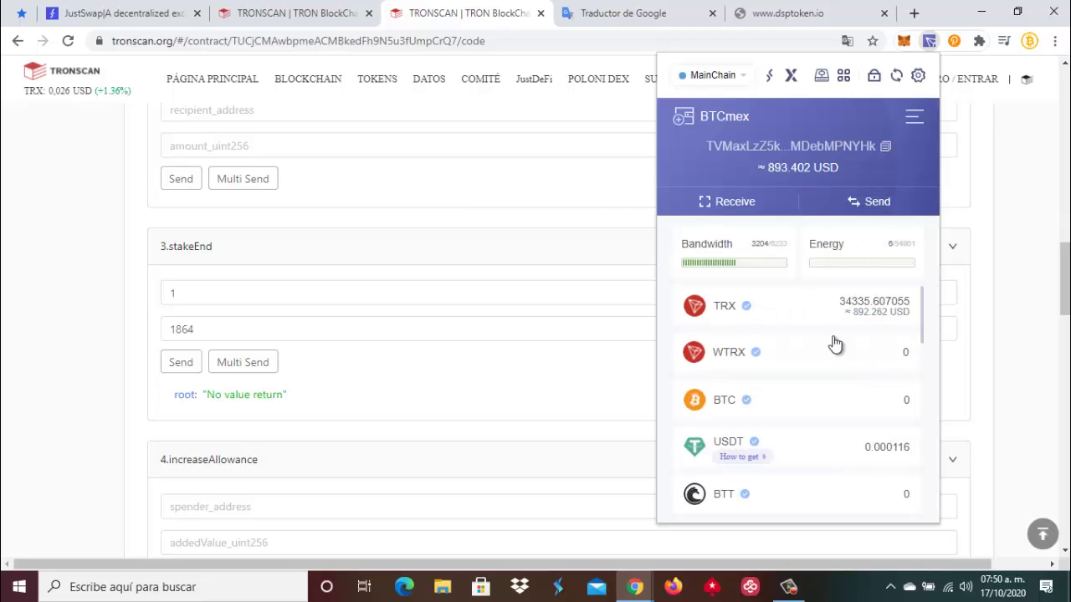
pyautogui.scroll(-2, 831, 343)
pyautogui.scroll(-5, 831, 344)
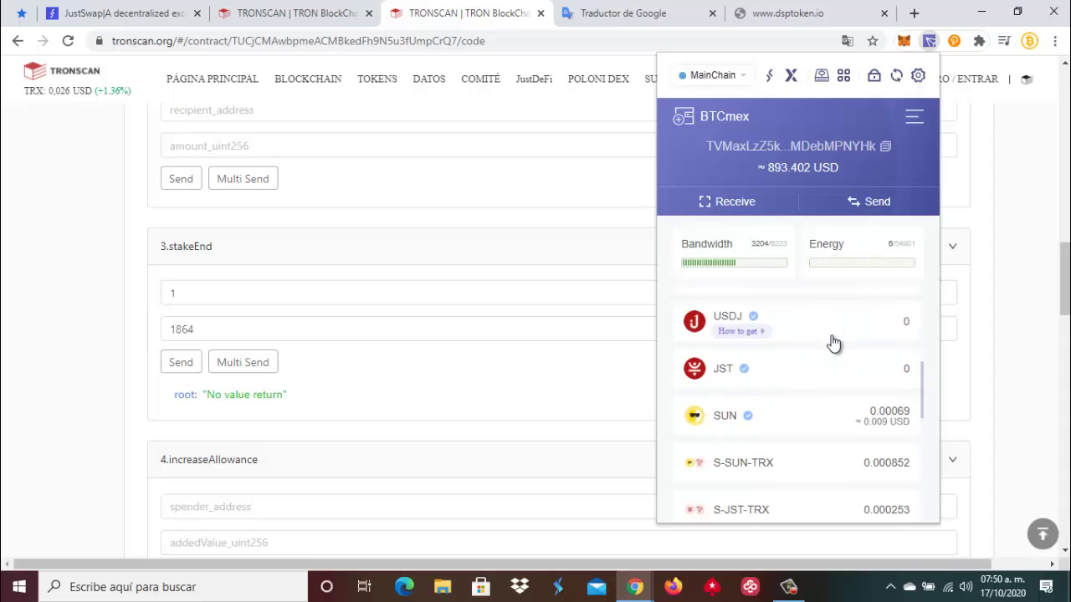
pyautogui.scroll(-3, 831, 343)
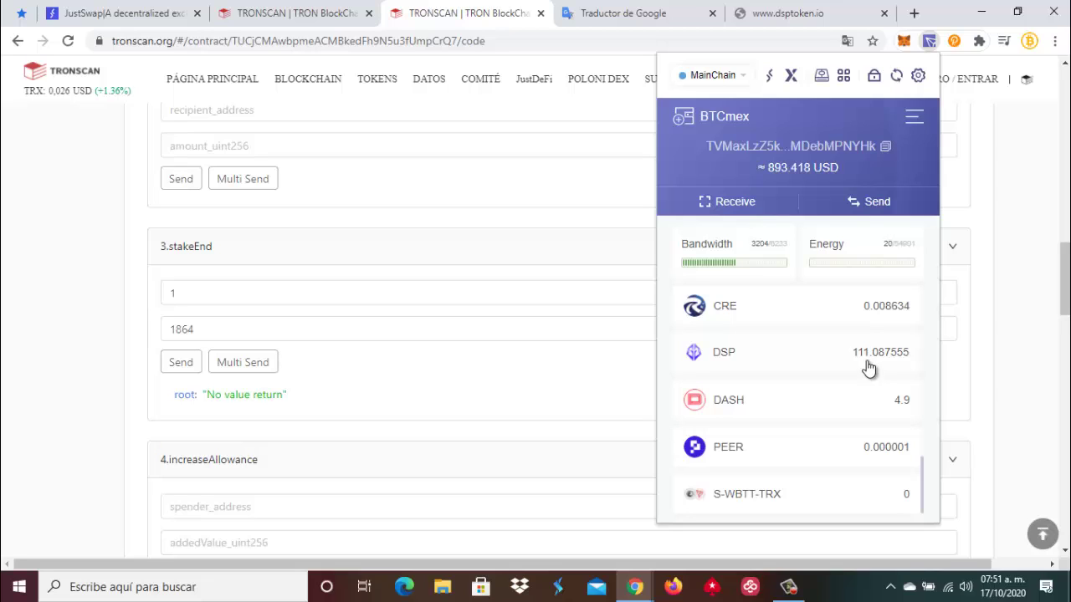
# Switch to JustSwap and swap the maximum DSP balance for TRX.
pyautogui.click(100, 15)
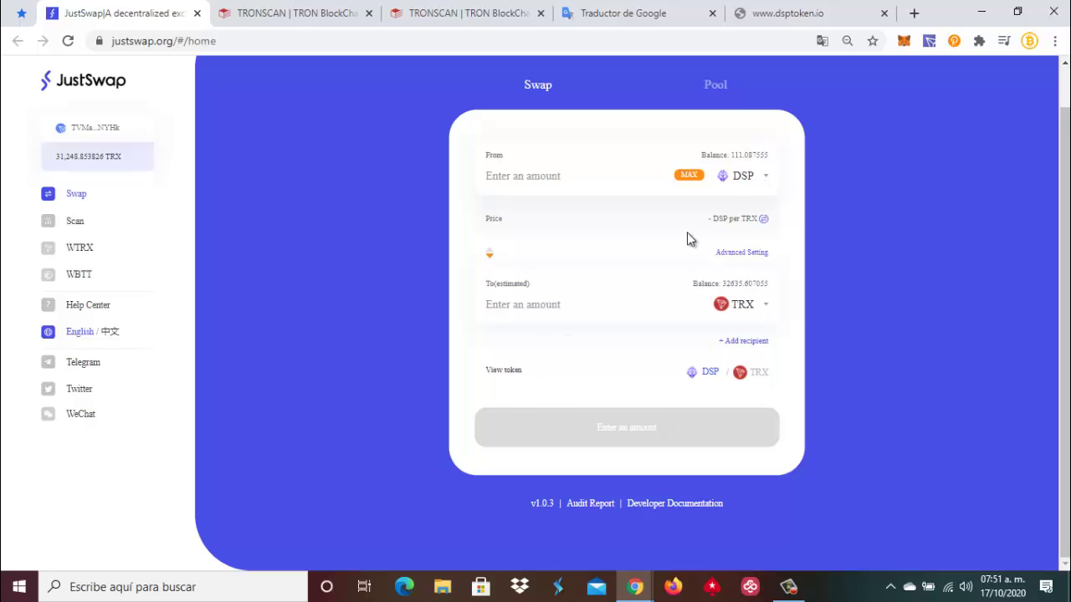
pyautogui.click(689, 177)
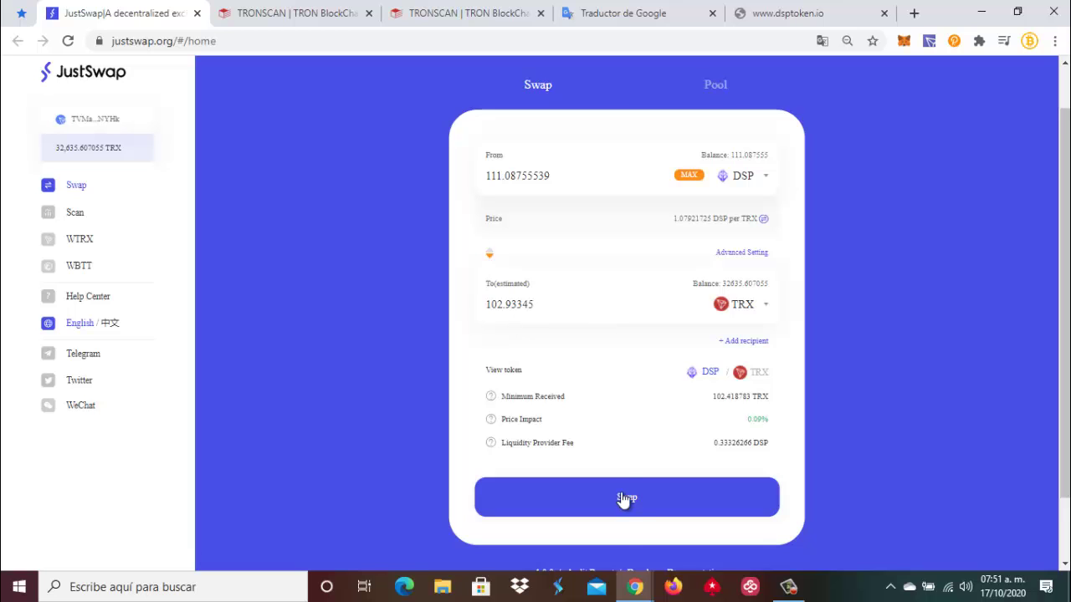
pyautogui.click(623, 500)
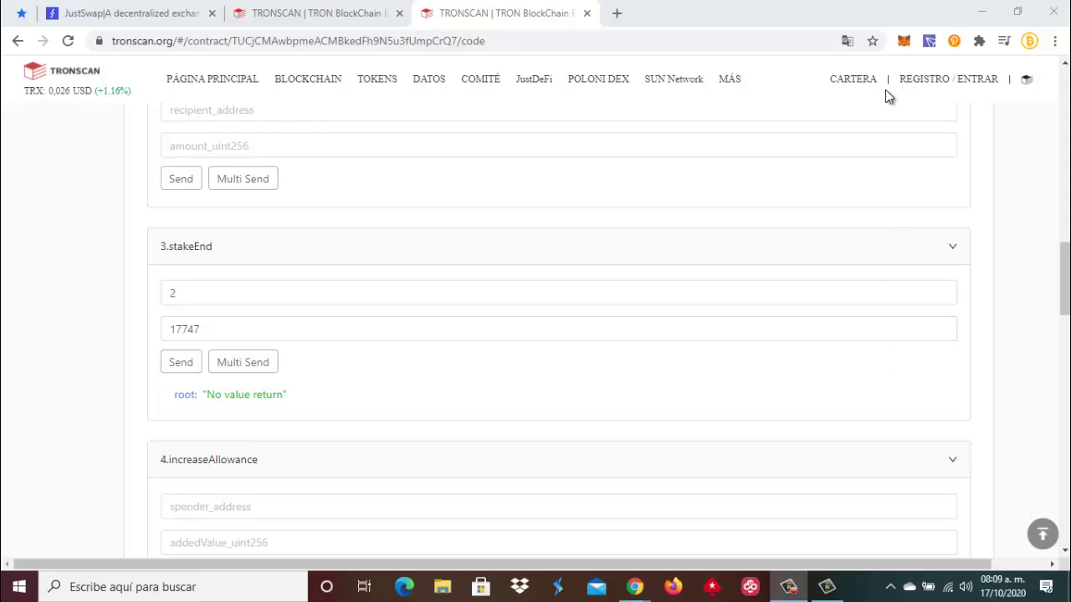
# Open the TronLink wallet to check the current TRX balance, and close it again.
pyautogui.click(930, 42)
pyautogui.click(930, 42)
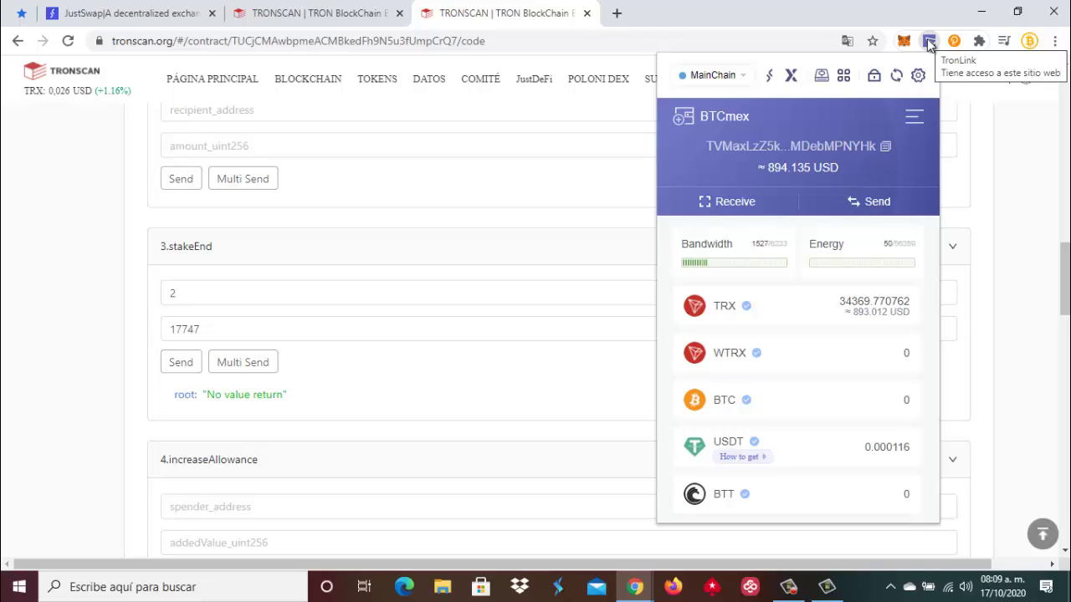
pyautogui.click(928, 42)
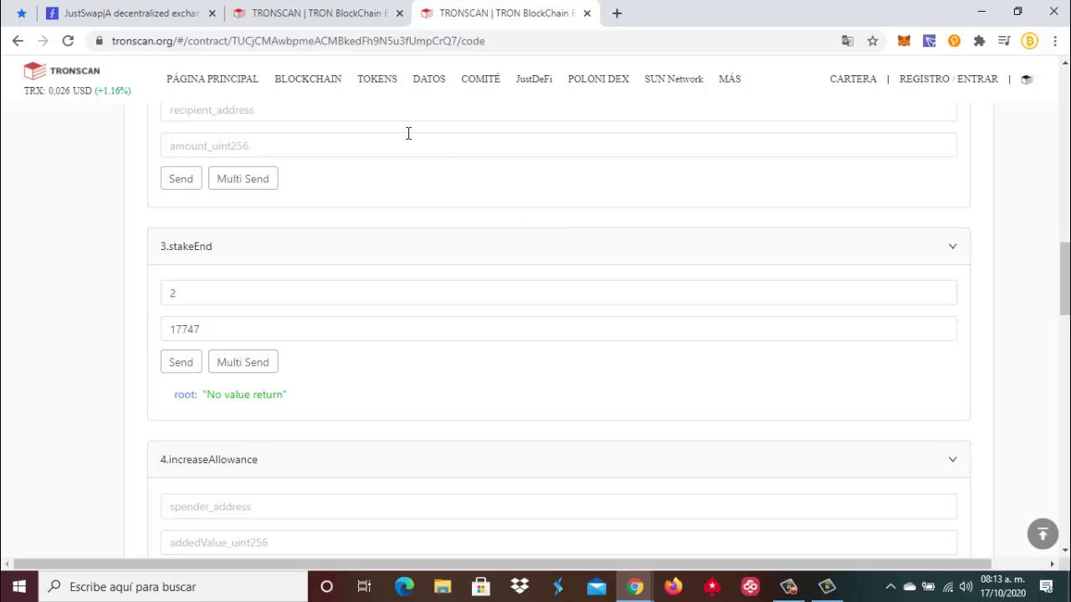
# Return to the DSP contract's read functions on TRONSCAN and review the stakeLists result and the contract summary.
pyautogui.click(310, 19)
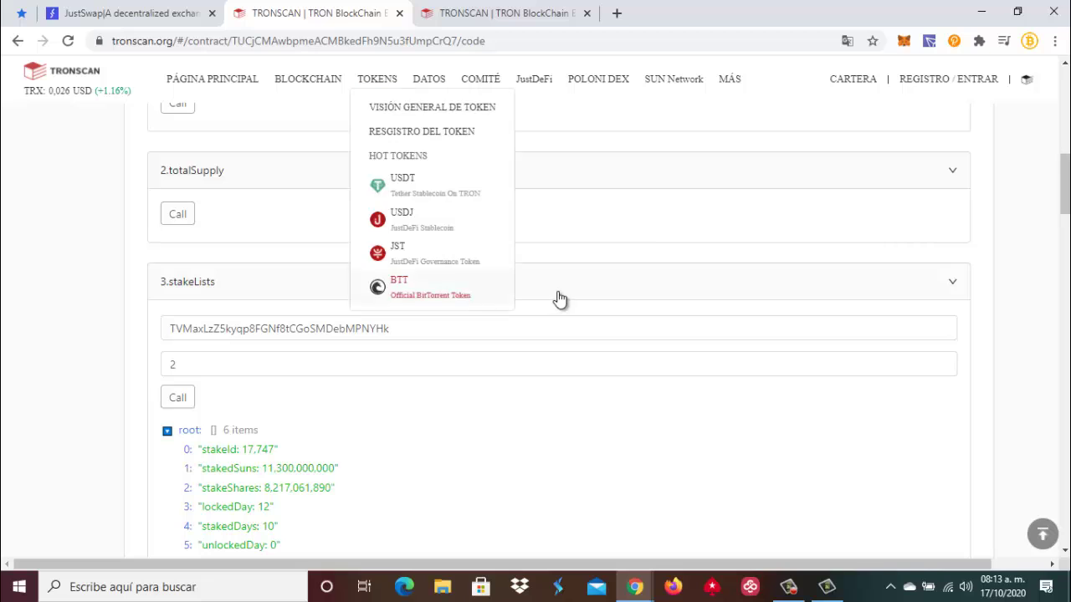
pyautogui.scroll(2, 673, 296)
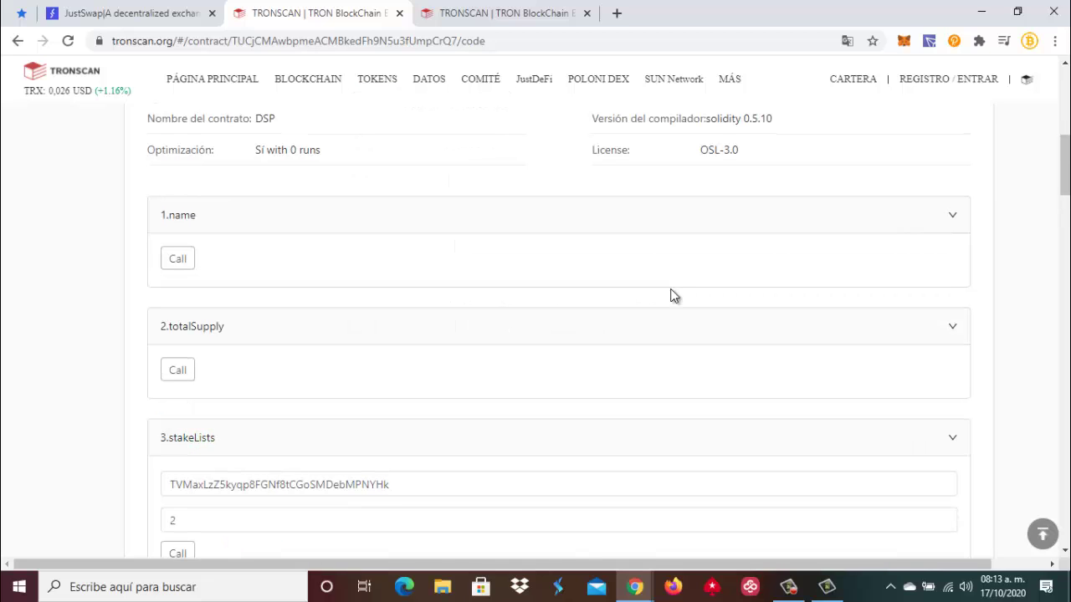
pyautogui.scroll(-1, 673, 297)
pyautogui.scroll(2, 673, 296)
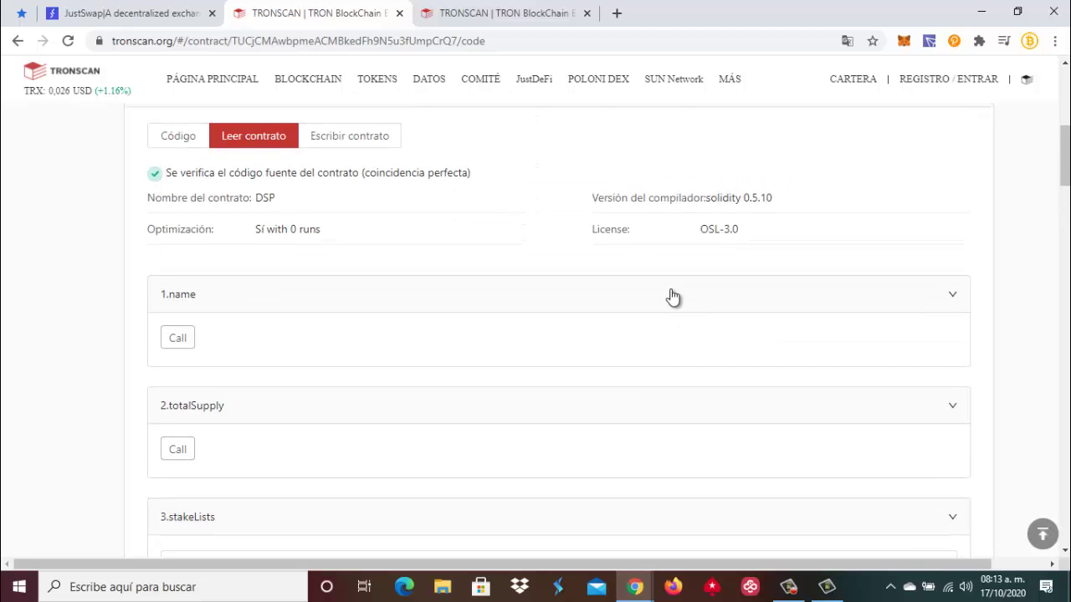
pyautogui.scroll(2, 673, 296)
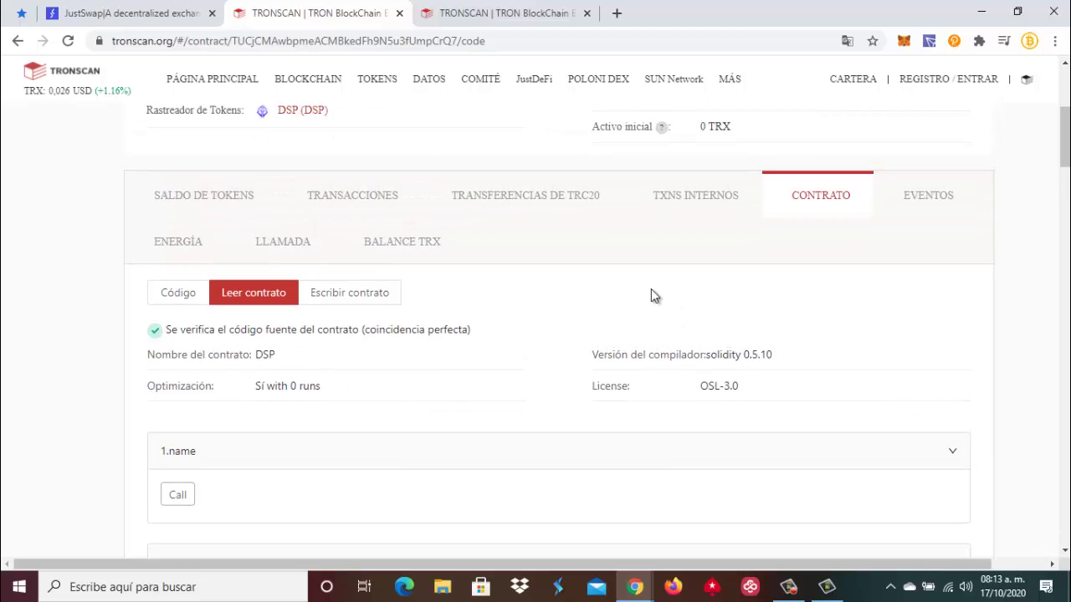
pyautogui.scroll(3, 556, 295)
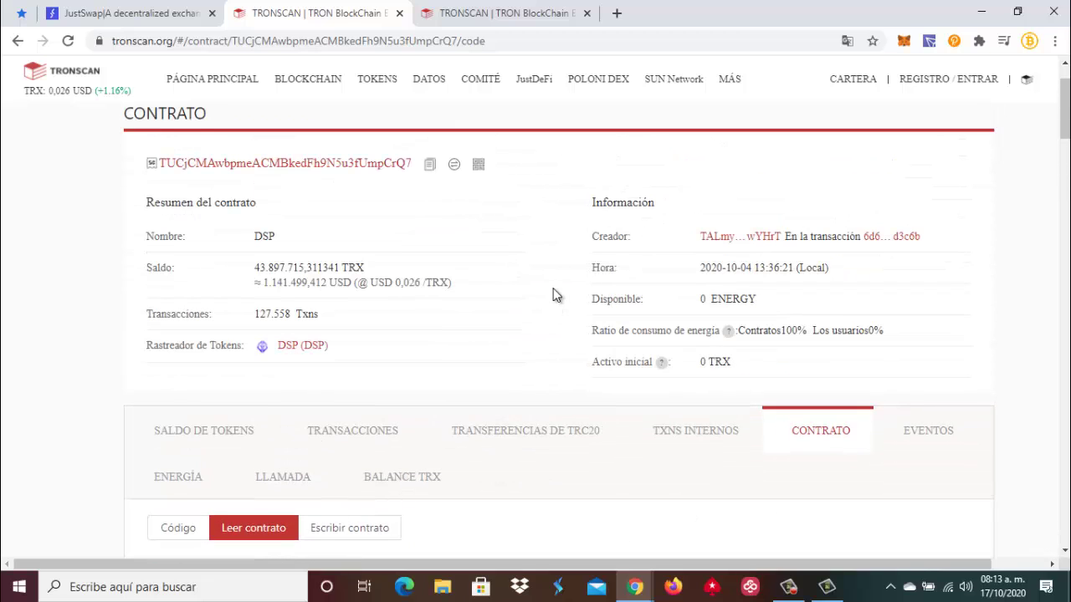